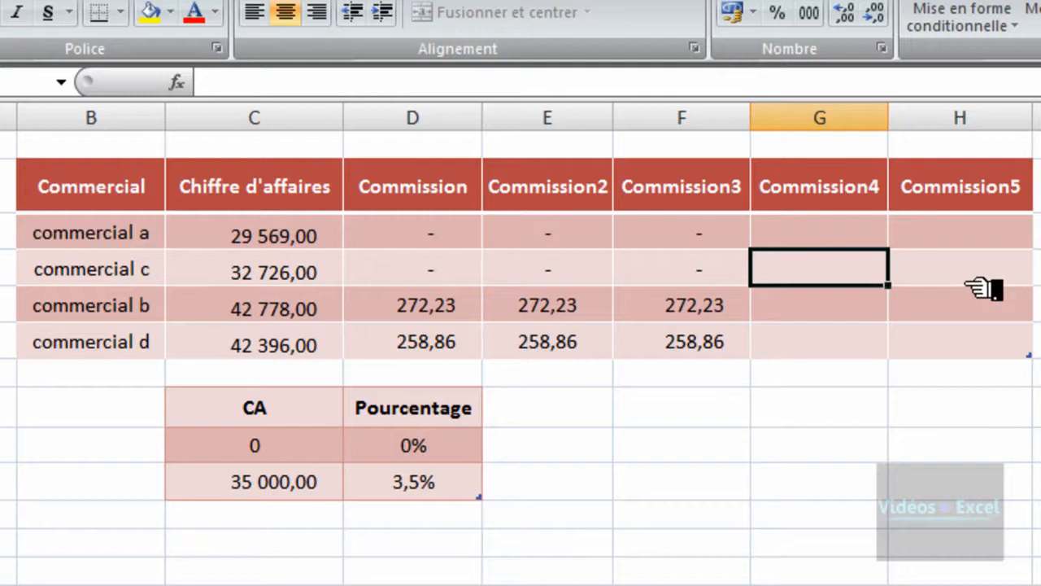
# - Examine the Chiffre d'affaires column and the CA/Pourcentage threshold table that set each salesperson's commission
pyautogui.moveTo(846, 234); pyautogui.dragTo(854, 344)
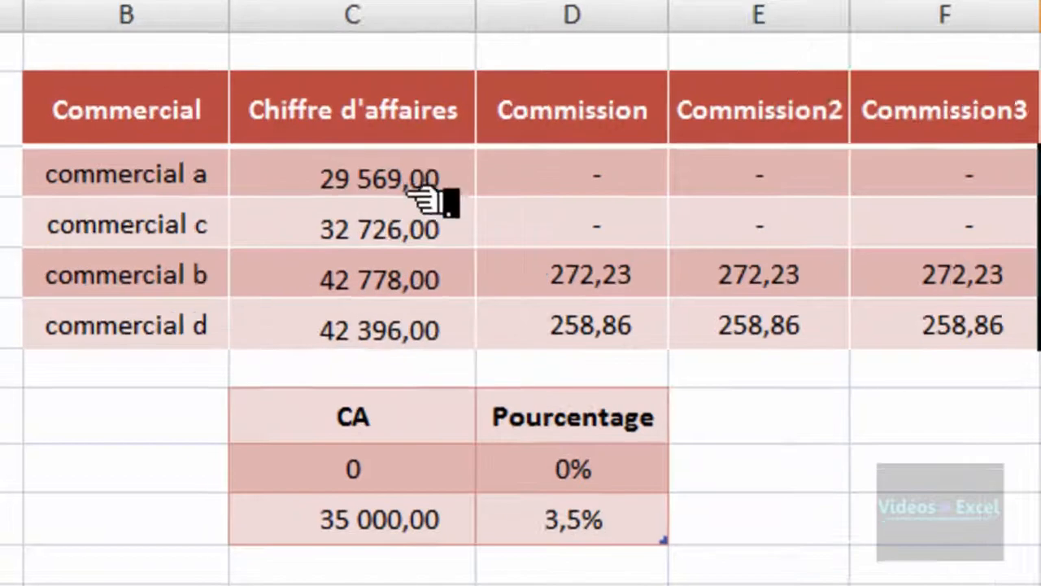
pyautogui.click(313, 238)
pyautogui.moveTo(501, 145); pyautogui.dragTo(500, 328)
pyautogui.moveTo(413, 482); pyautogui.dragTo(743, 525)
pyautogui.click(525, 557)
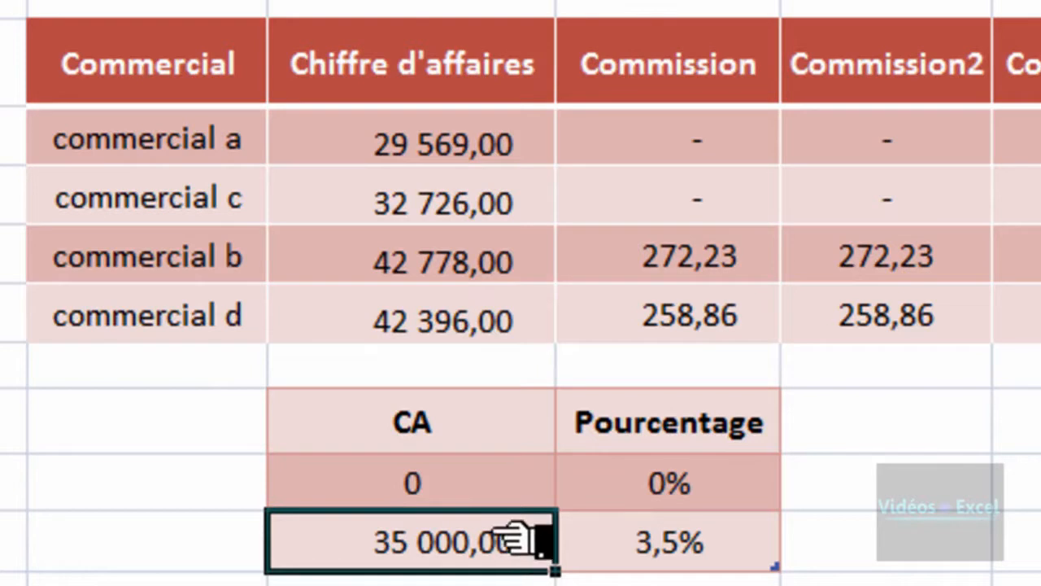
pyautogui.click(756, 555)
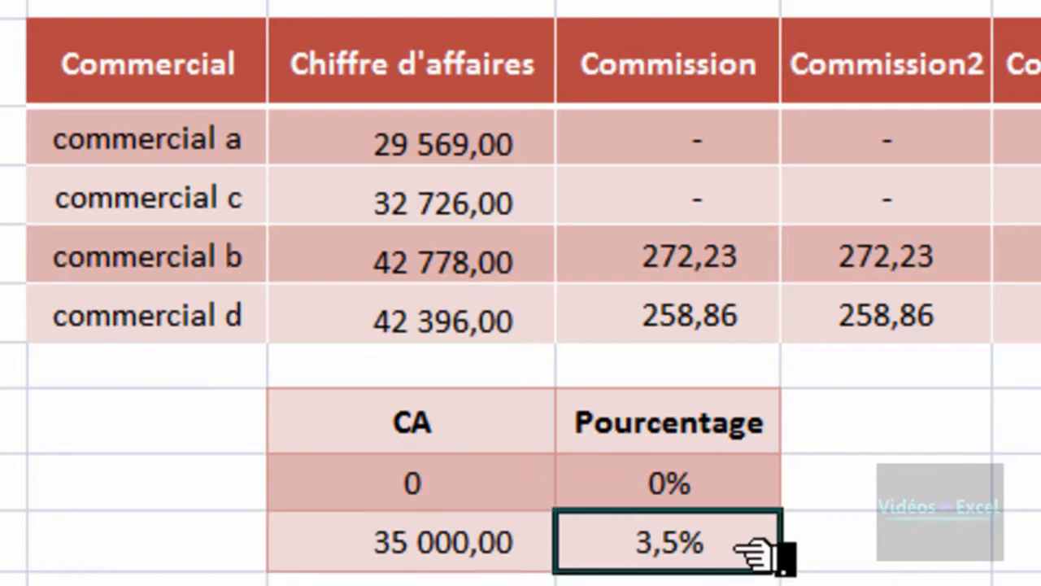
pyautogui.click(745, 492)
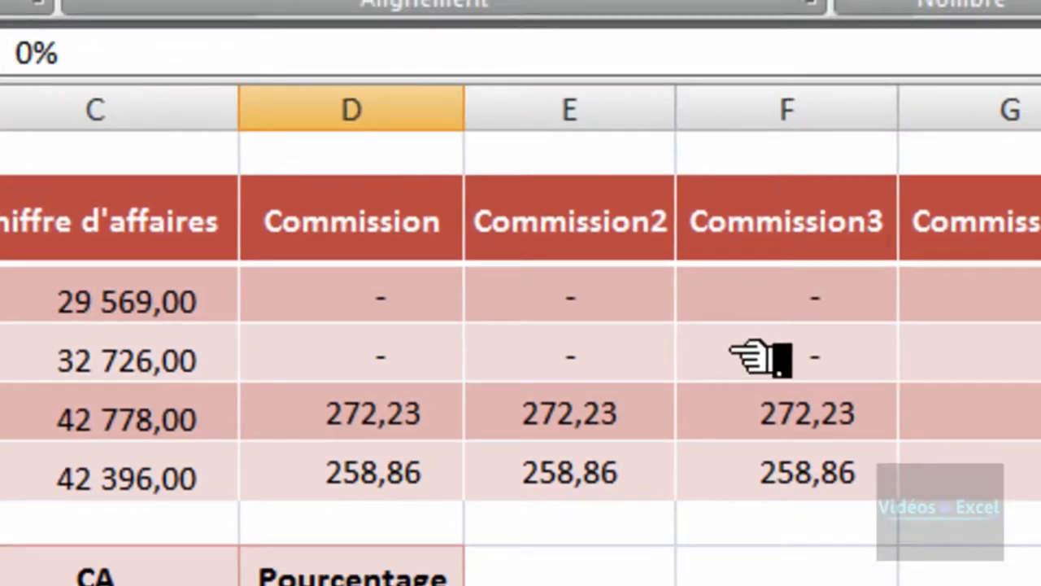
# - Examine the existing formulas in row 4 of the Commission, Commission2 and Commission3 columns
pyautogui.click(760, 358)
pyautogui.click(570, 360)
pyautogui.click(382, 368)
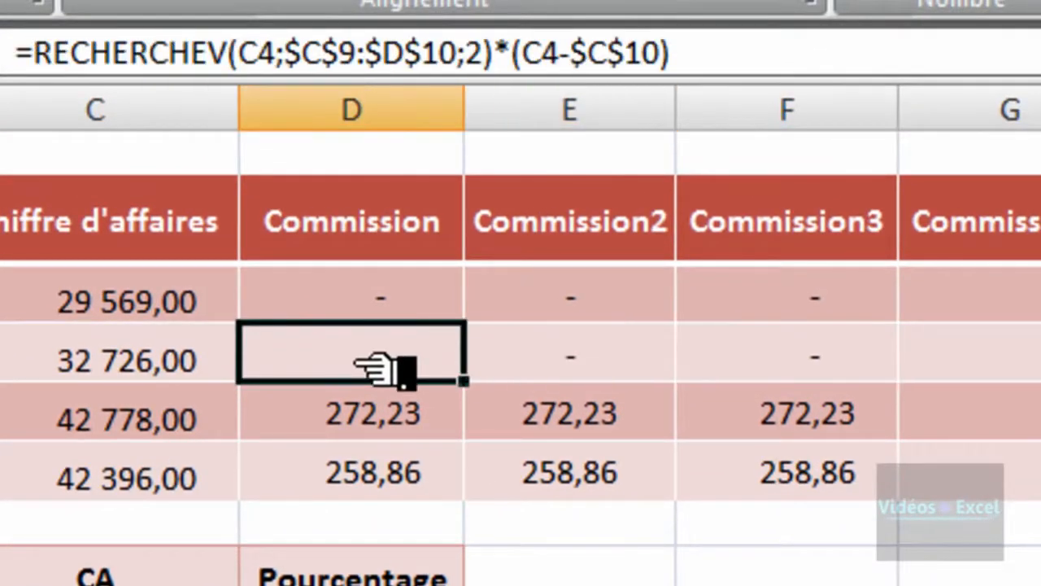
pyautogui.click(533, 372)
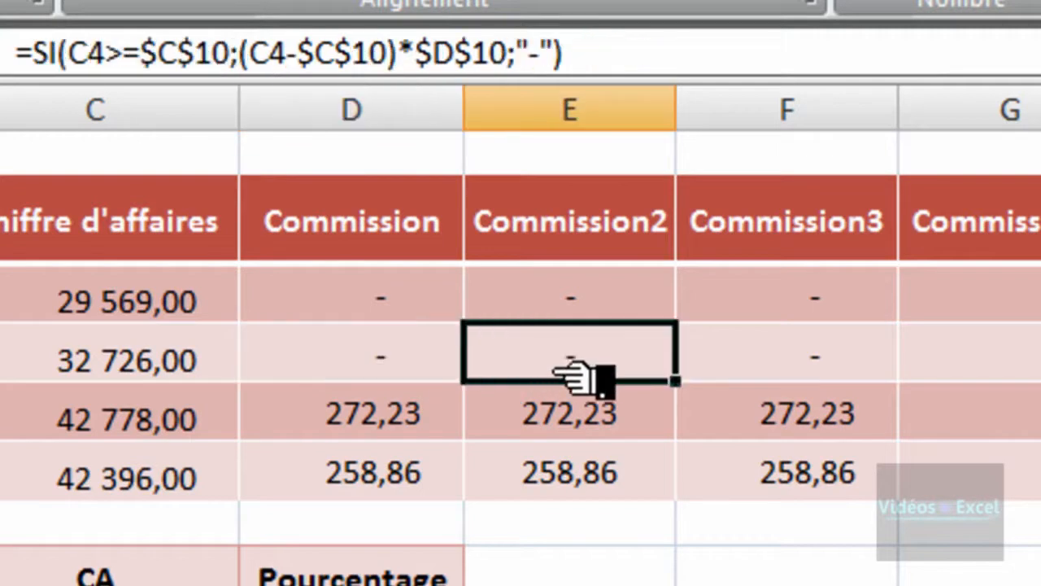
pyautogui.click(772, 374)
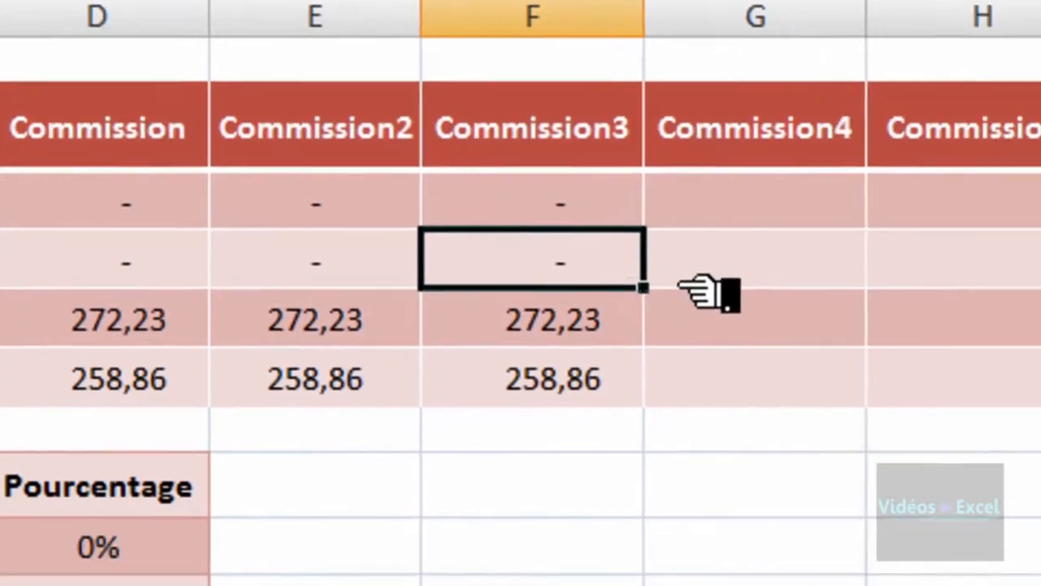
pyautogui.click(990, 363)
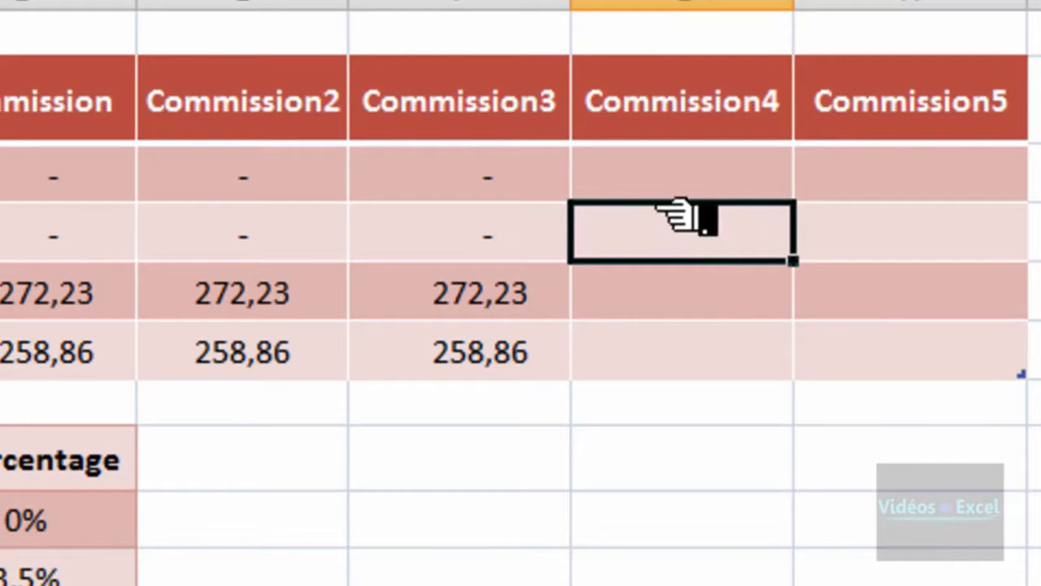
# - Enter the test comparison =F6=12 in cell G8, below the Commission4 column
pyautogui.moveTo(697, 178); pyautogui.dragTo(701, 356)
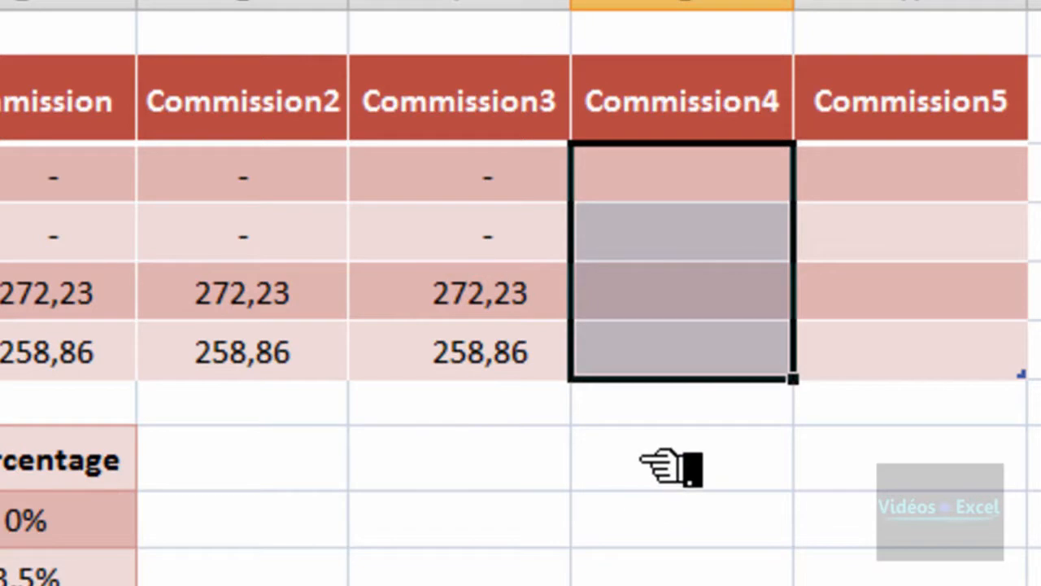
pyautogui.click(671, 468)
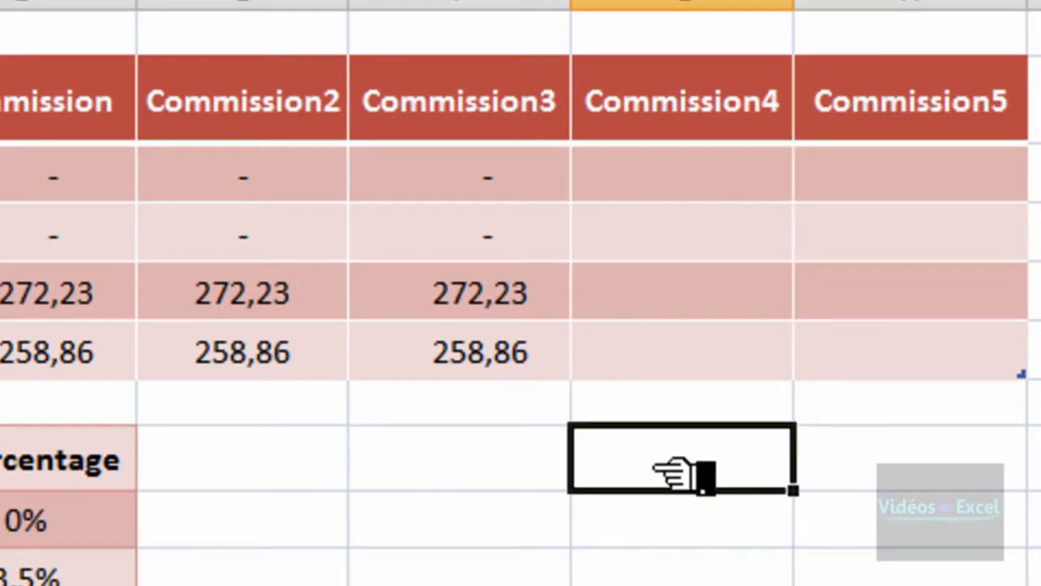
pyautogui.write('=')
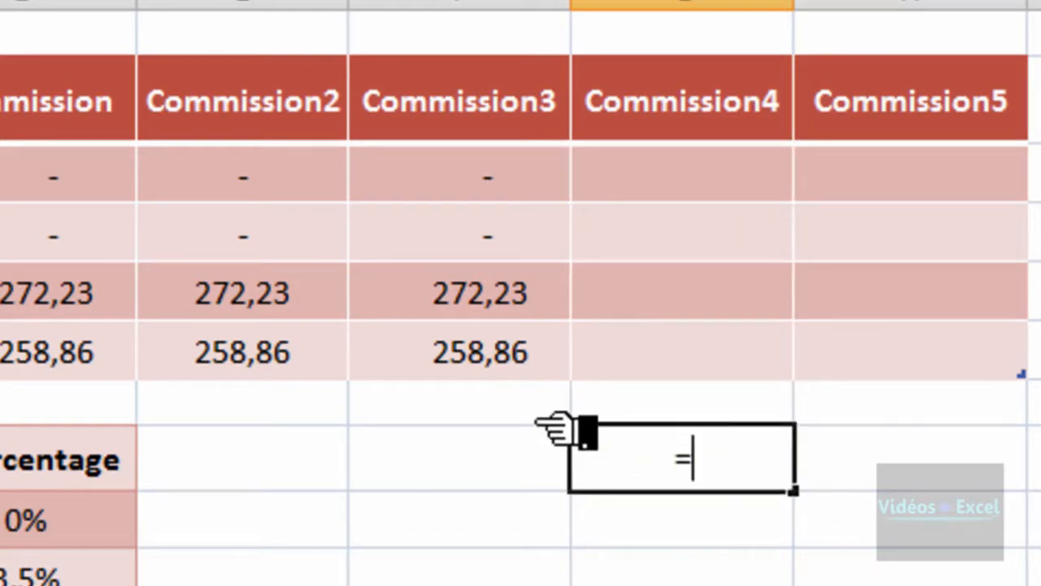
pyautogui.click(494, 359)
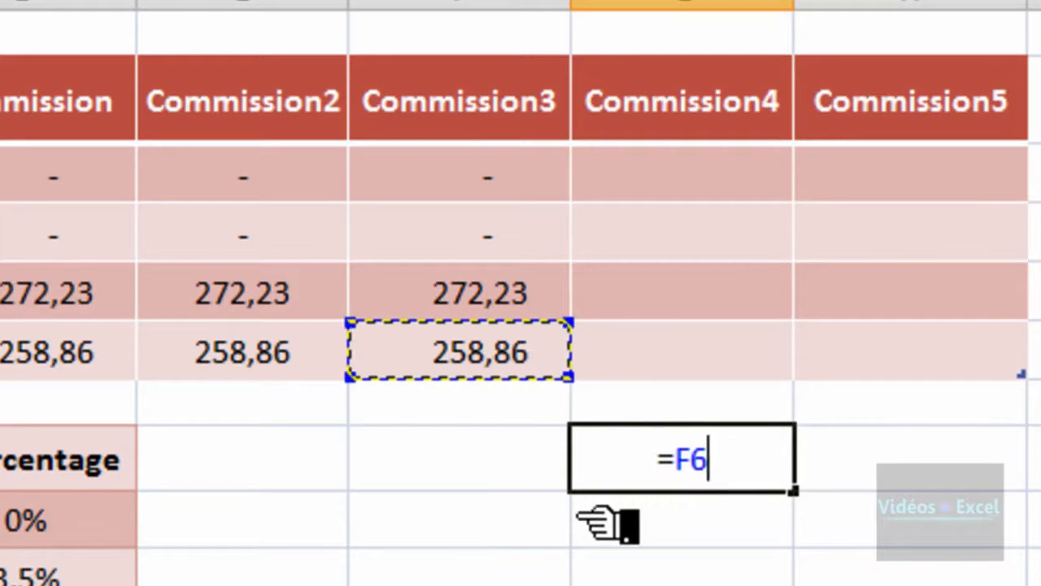
pyautogui.write('=12')
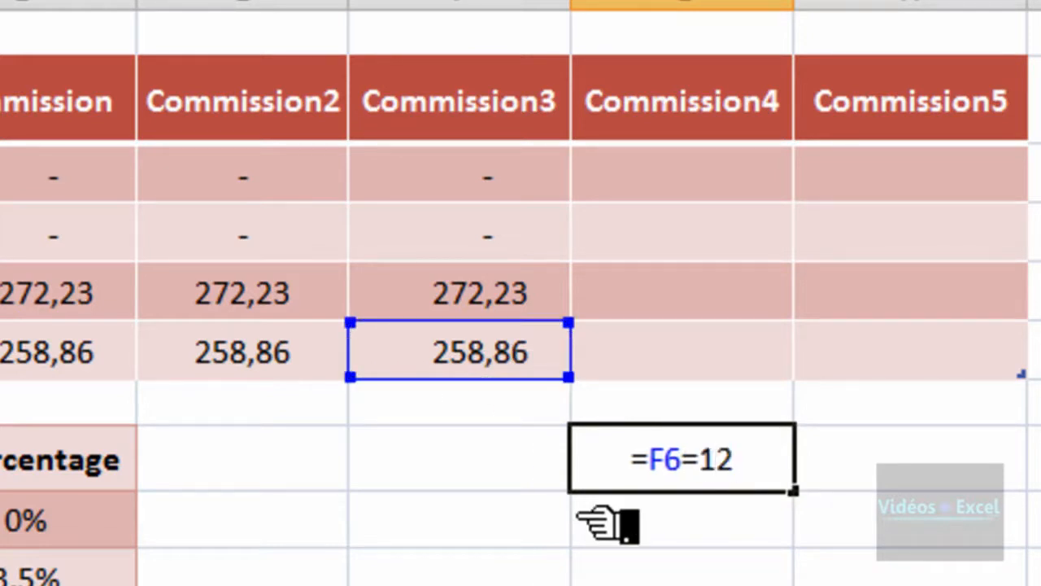
pyautogui.press('Return')
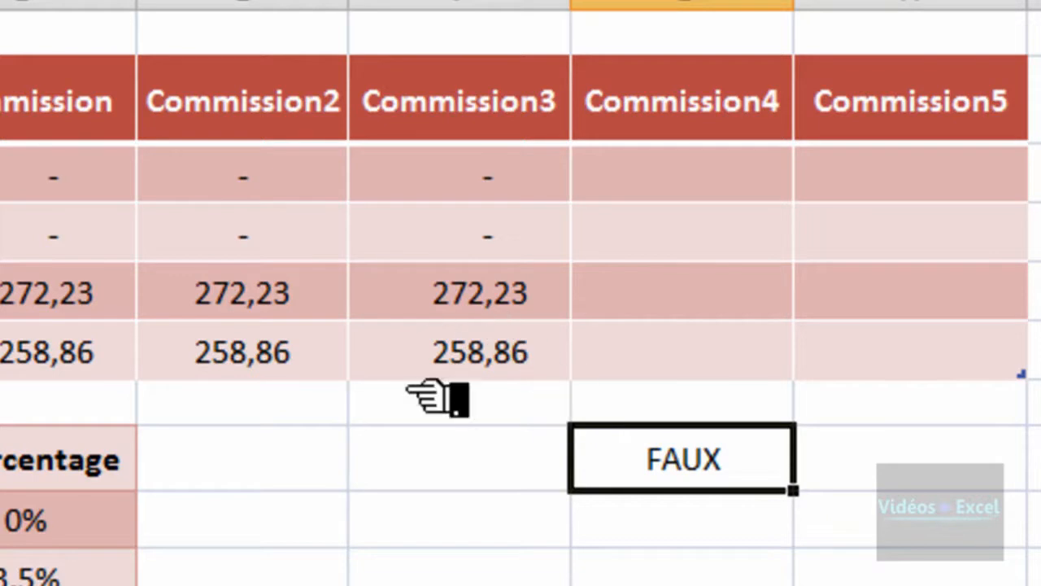
# - Change the test comparison in G8 to =F6>12 and review it against the value in F6
pyautogui.doubleClick(730, 479)
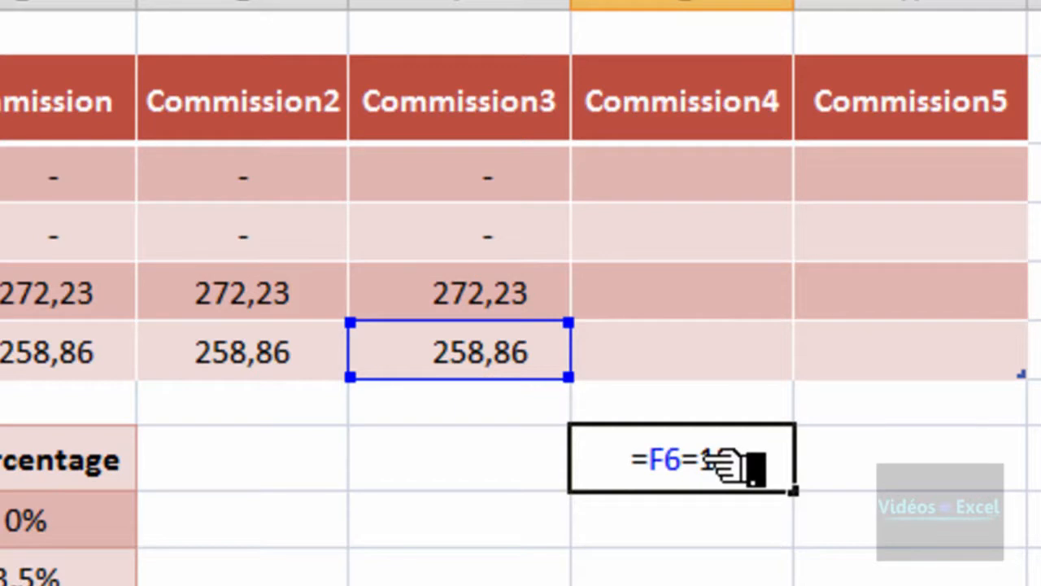
pyautogui.click(699, 459)
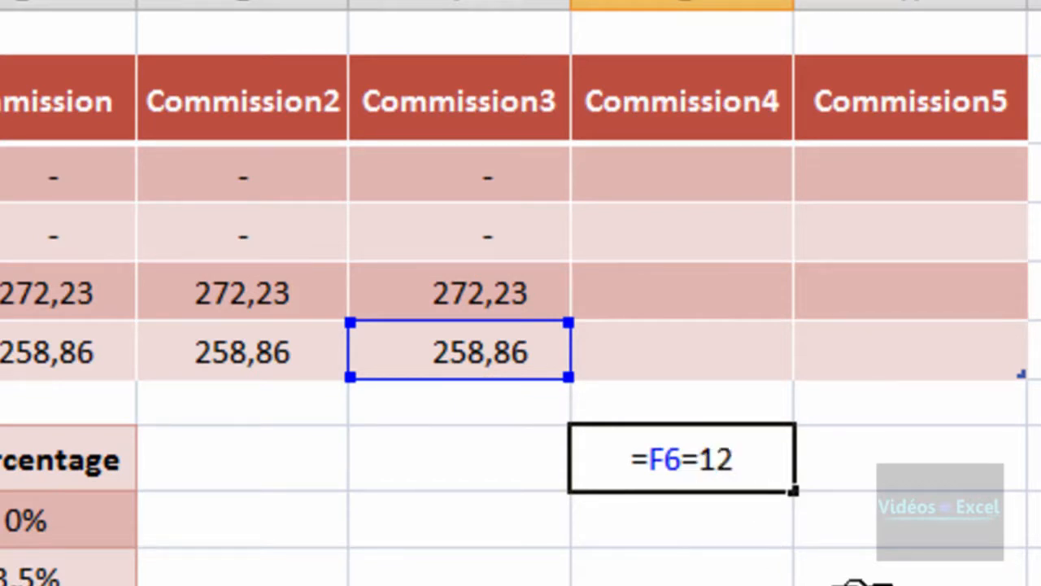
pyautogui.press('BackSpace')
pyautogui.write('>')
pyautogui.hotkey('ctrl', 'Return')
pyautogui.click(500, 357)
pyautogui.click(688, 478)
pyautogui.doubleClick(687, 479)
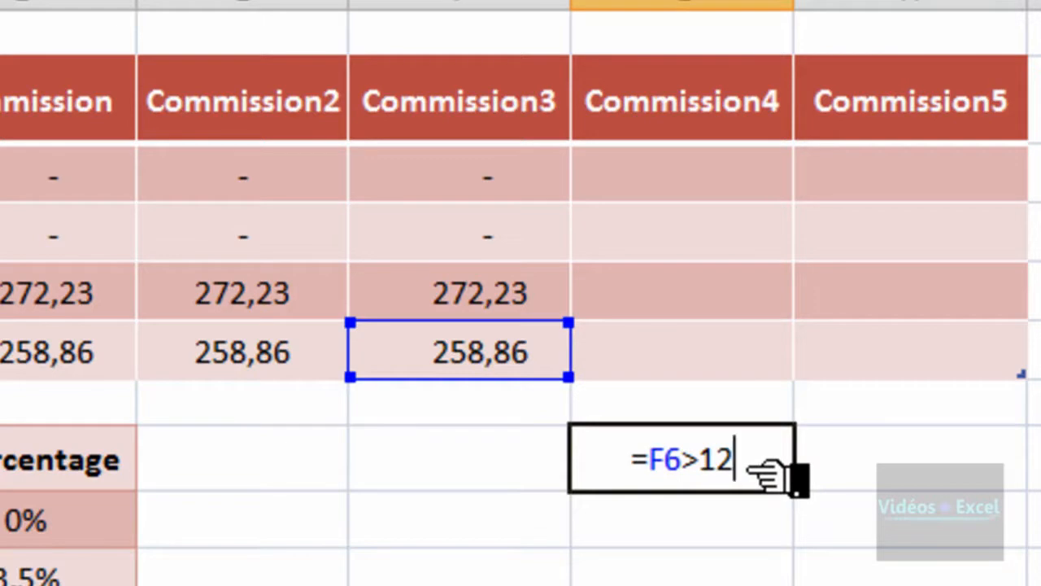
pyautogui.press('Escape')
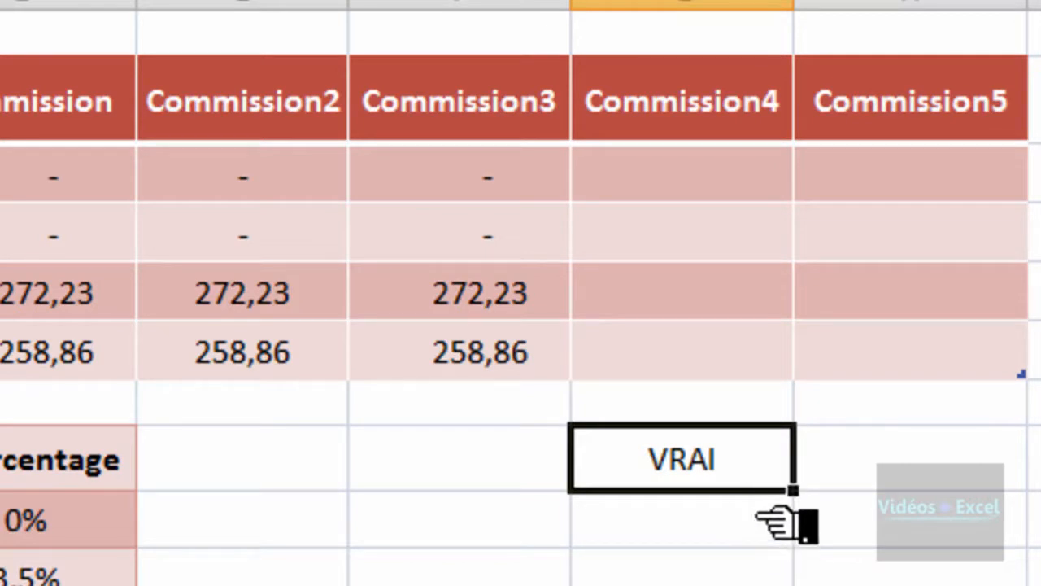
# - Multiply the comparison in G8 by 1 so the formula reads =1*(F6>12)
pyautogui.doubleClick(749, 466)
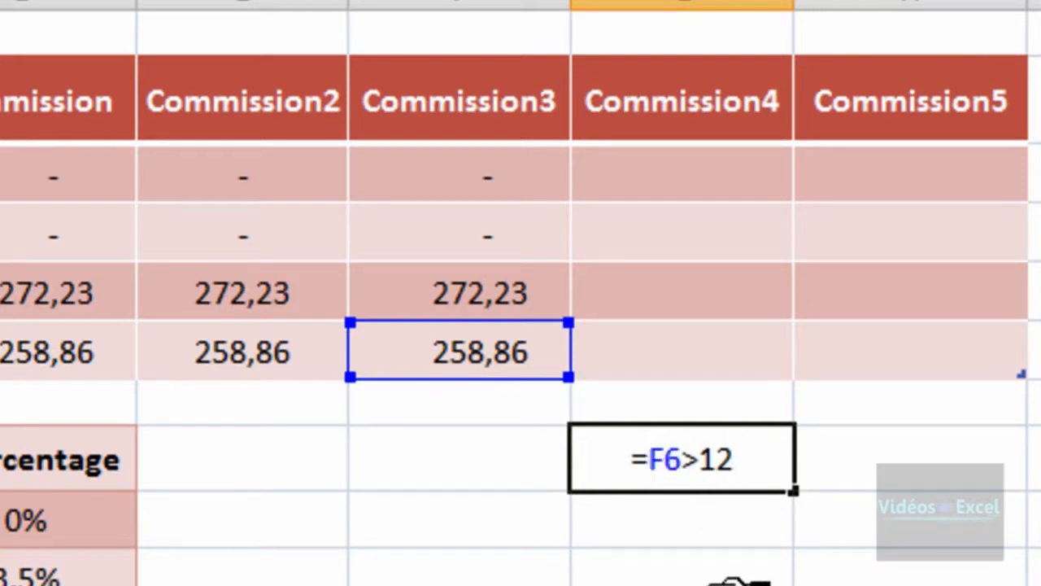
pyautogui.write('1')
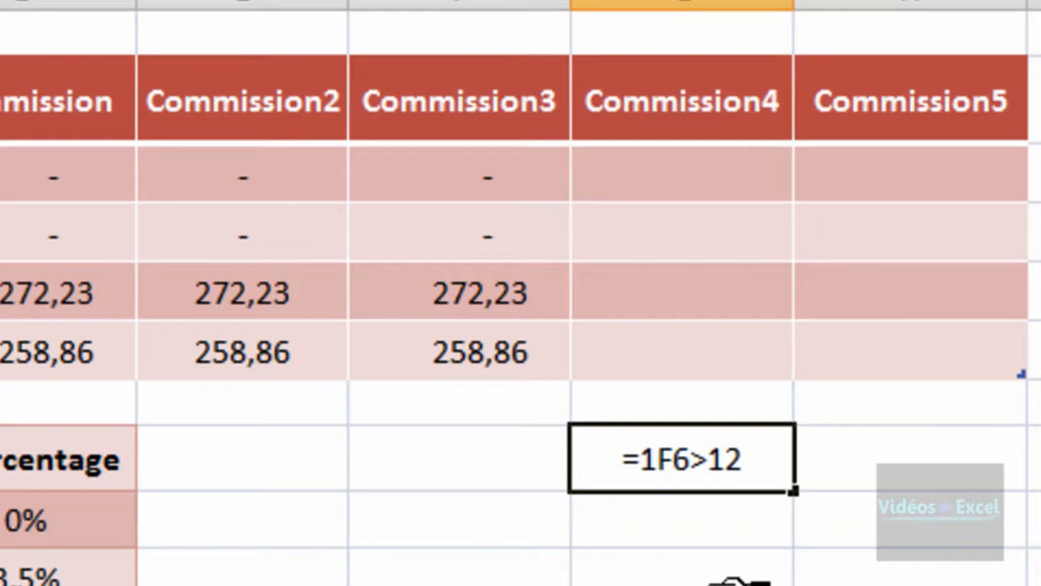
pyautogui.write('*(')
pyautogui.click(763, 460)
pyautogui.write(')')
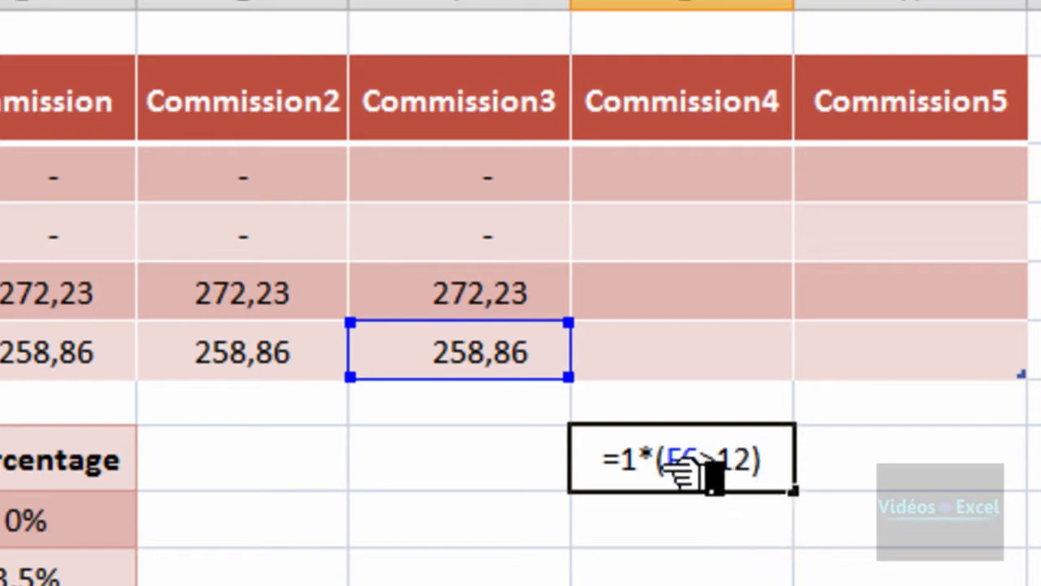
pyautogui.hotkey('ctrl', 'Return')
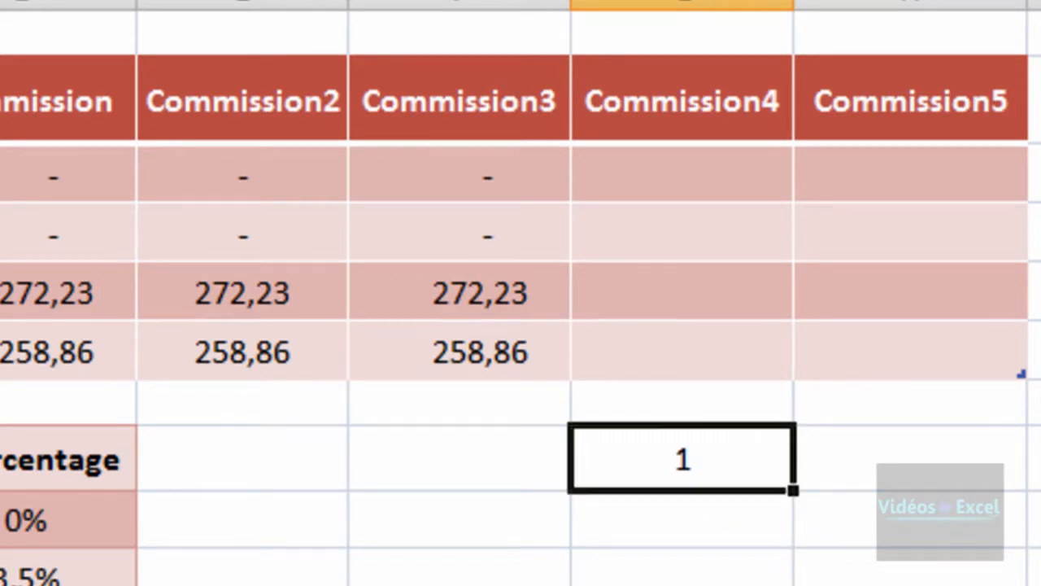
# - Reverse the comparison operator in the G8 formula so it reads =1*(F6<12)
pyautogui.doubleClick(719, 482)
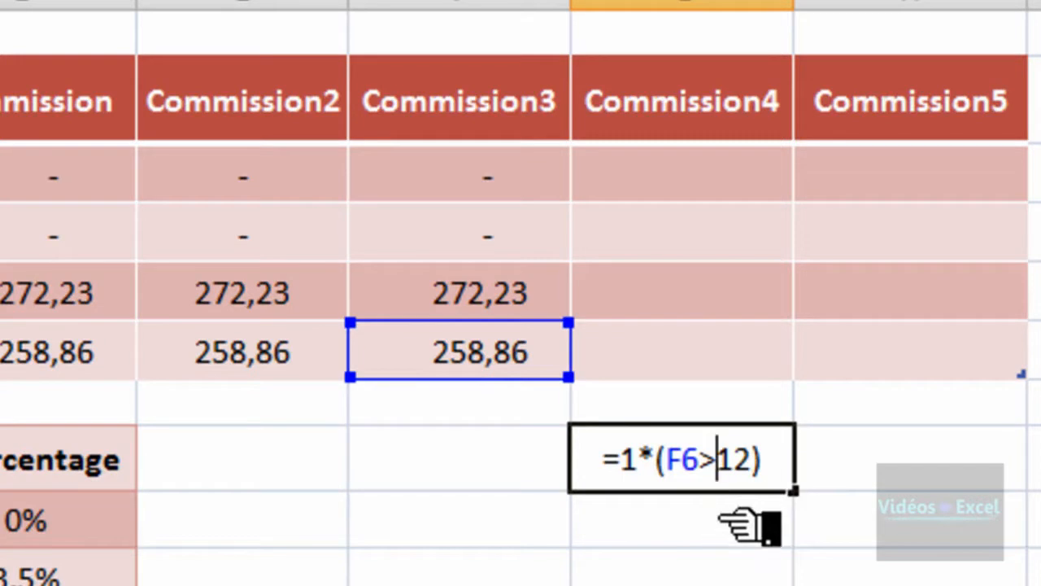
pyautogui.press('BackSpace')
pyautogui.write('>')
pyautogui.press('BackSpace')
pyautogui.write('<')
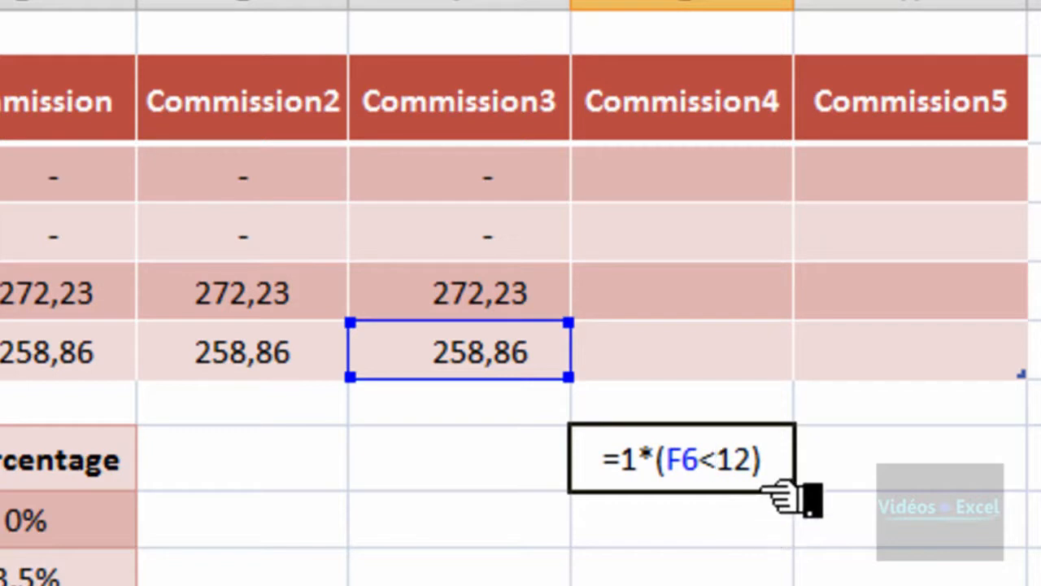
# - Evaluate only the F6<12 part of the G8 formula in place, restore the expression and commit the formula
pyautogui.doubleClick(686, 460)
pyautogui.moveTo(724, 461); pyautogui.dragTo(761, 474)
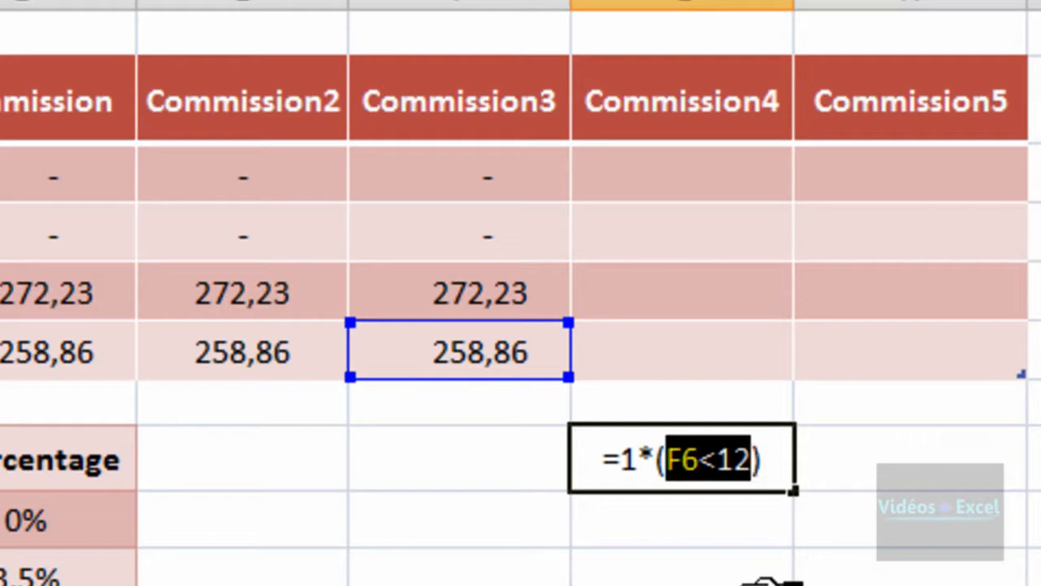
pyautogui.press('F9')
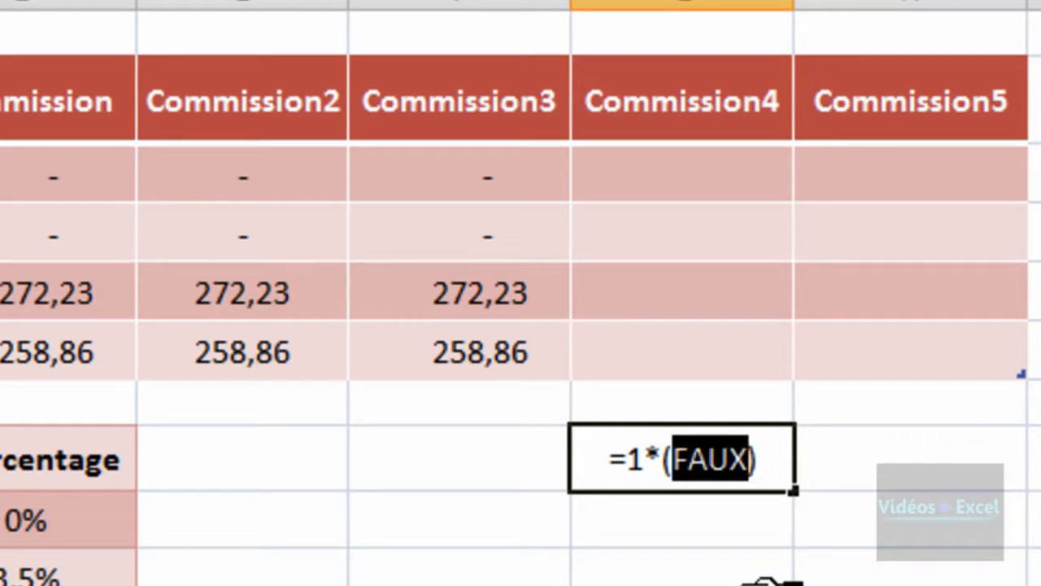
pyautogui.hotkey('ctrl', 'z')
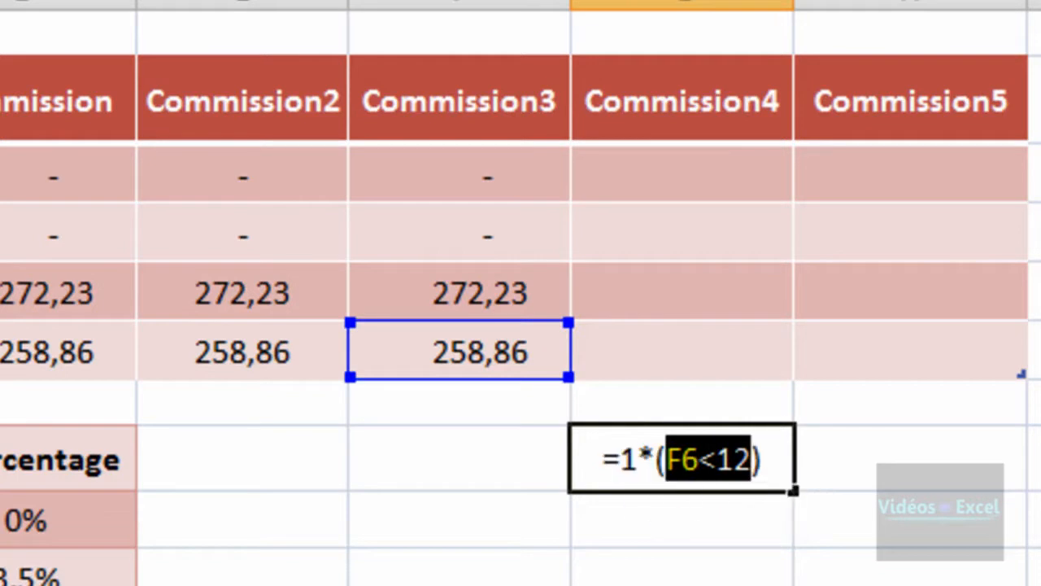
pyautogui.hotkey('ctrl', 'Return')
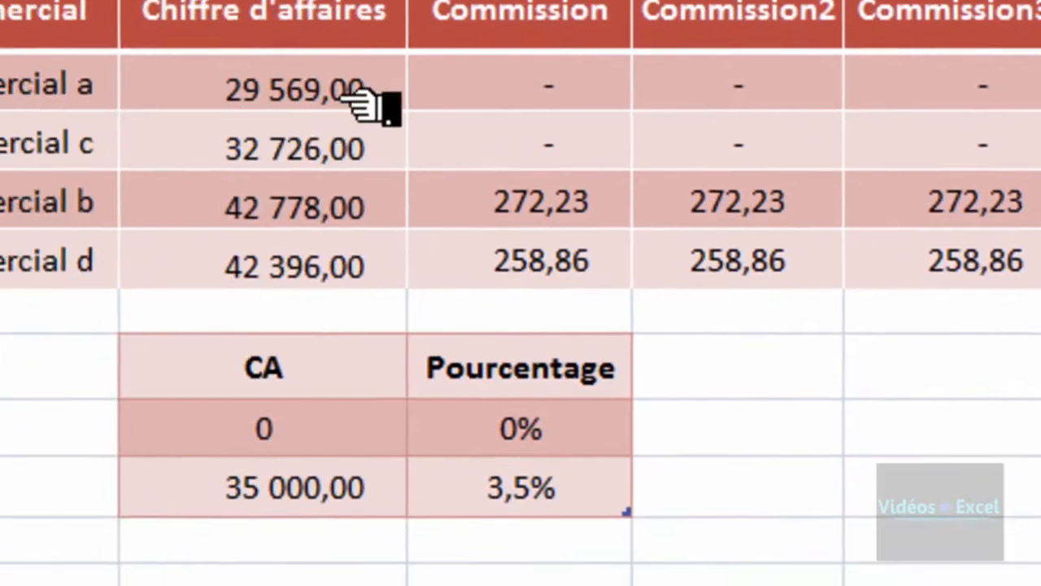
pyautogui.click(370, 103)
pyautogui.click(174, 506)
pyautogui.moveTo(679, 135); pyautogui.dragTo(660, 322)
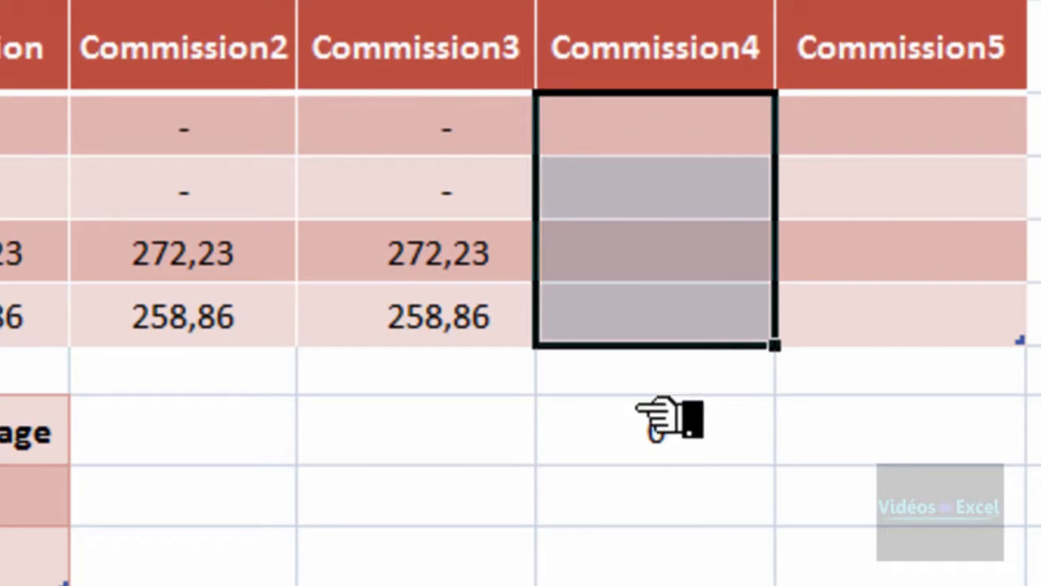
pyautogui.click(651, 430)
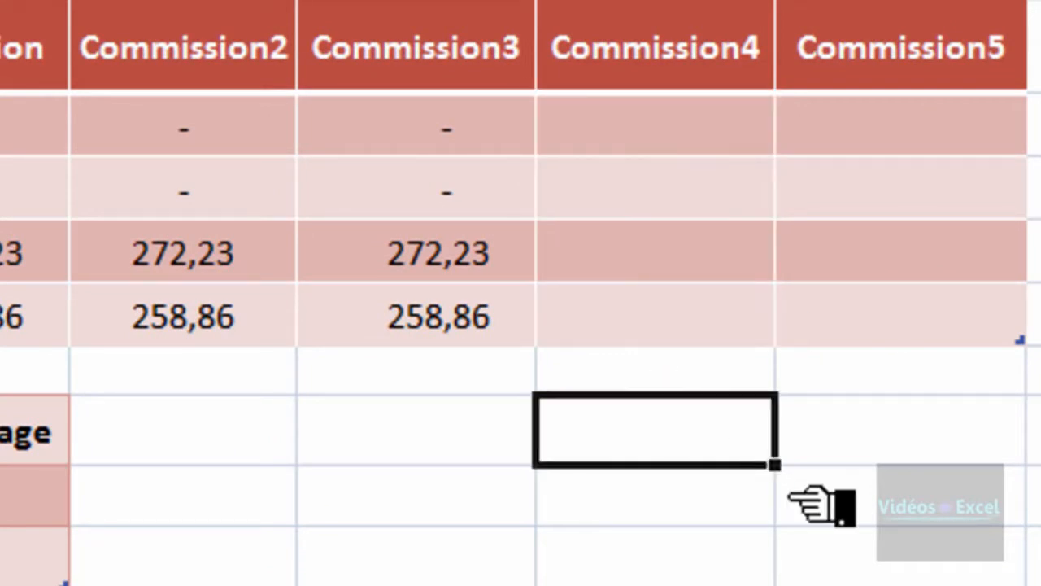
# - Select the four empty Commission4 cells and begin their formula with =(C3-$C$10)*$D$10, keeping the threshold and rate references absolute
pyautogui.moveTo(634, 131); pyautogui.dragTo(664, 341)
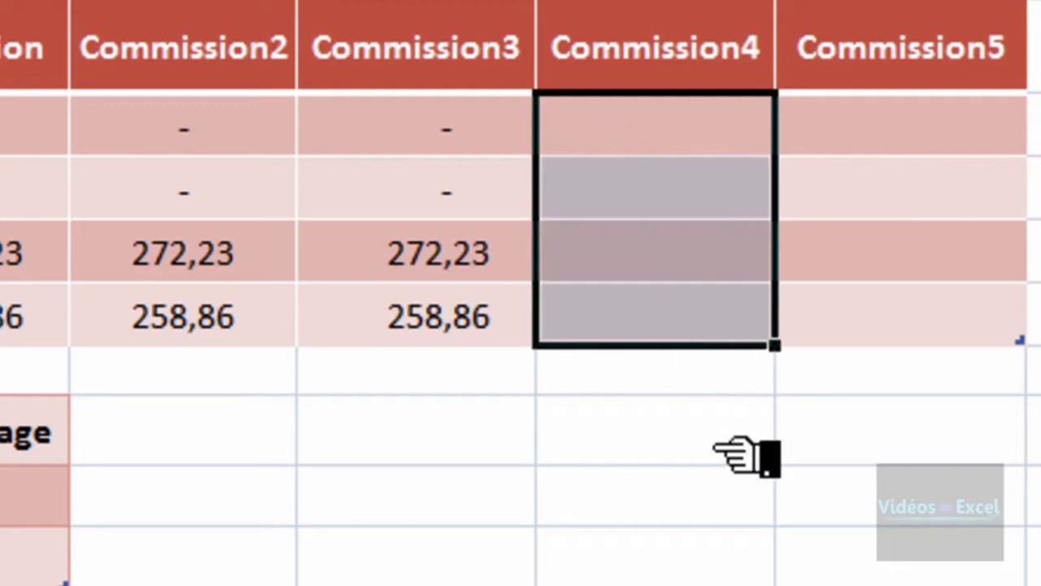
pyautogui.write('=')
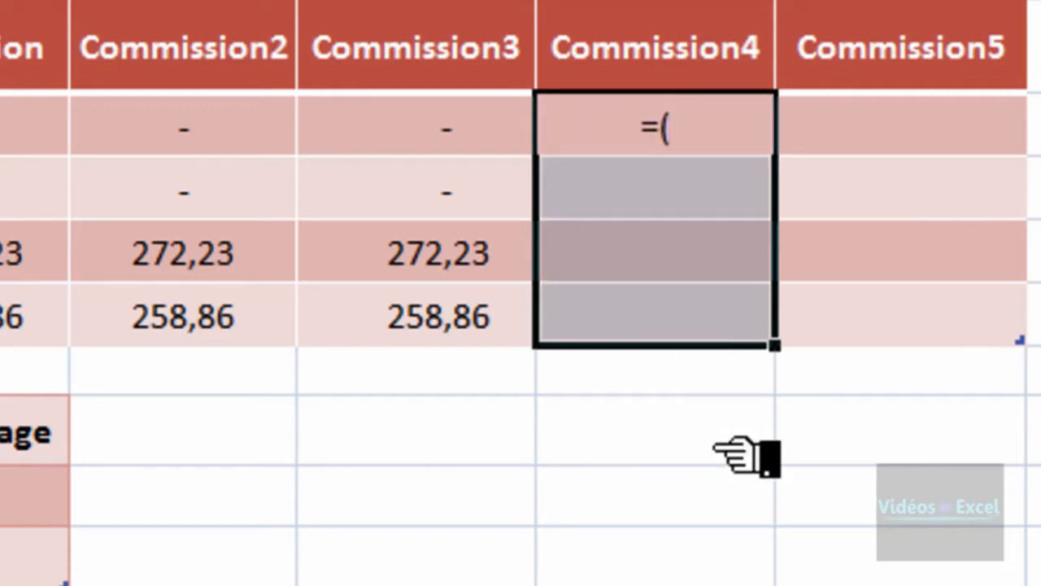
pyautogui.write('(')
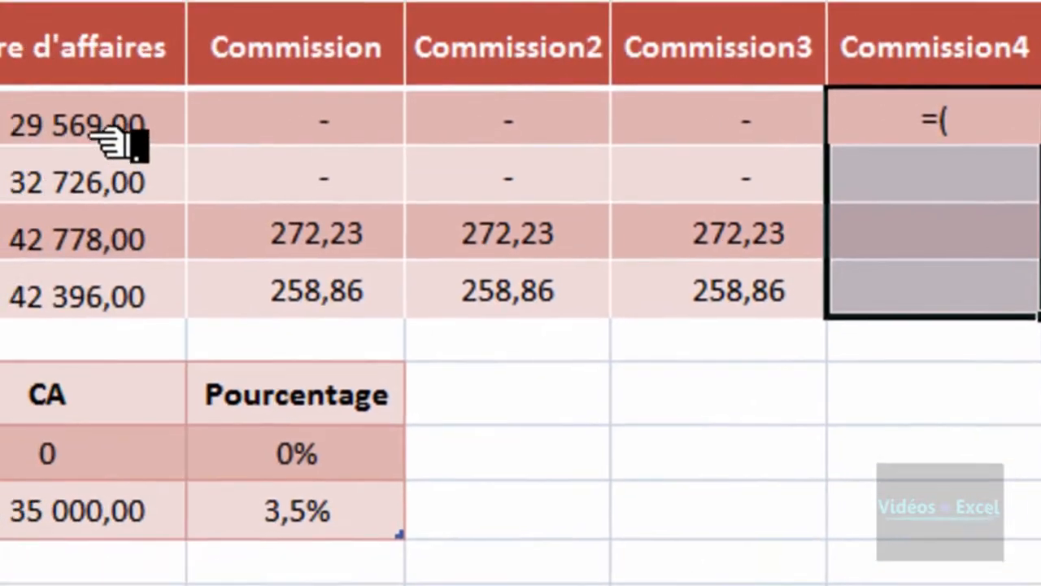
pyautogui.click(104, 129)
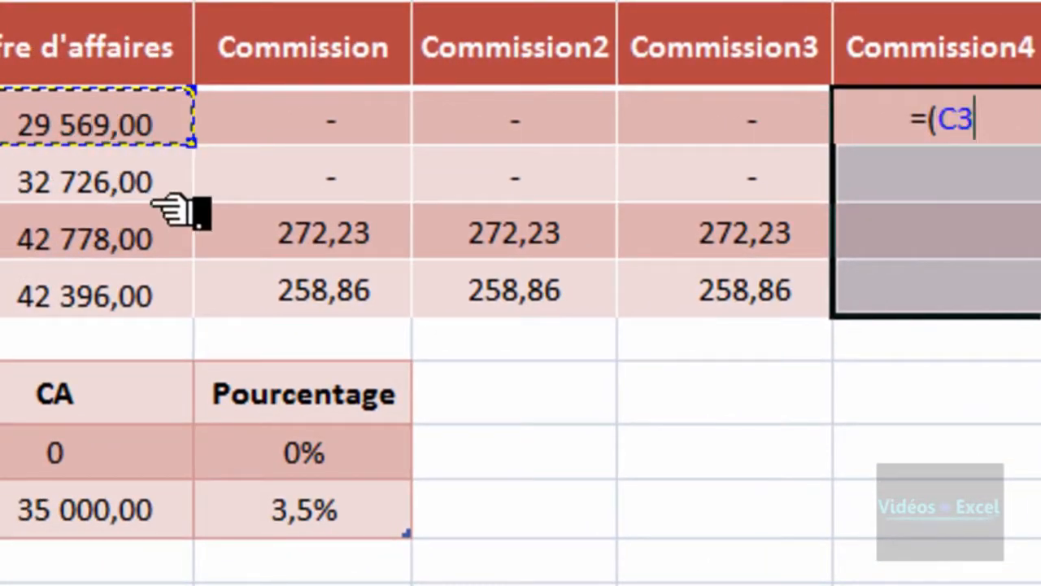
pyautogui.write('-')
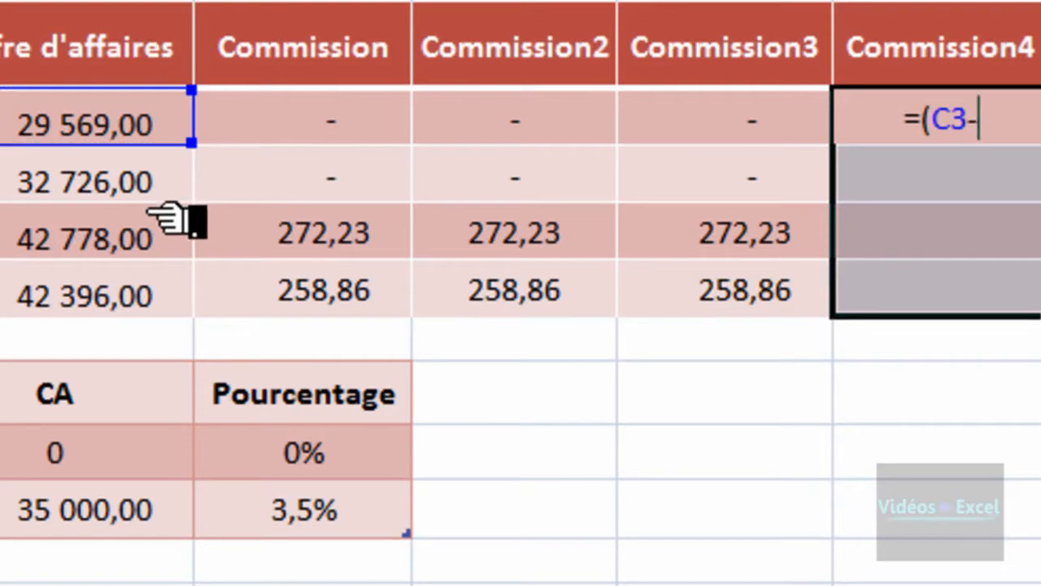
pyautogui.click(142, 532)
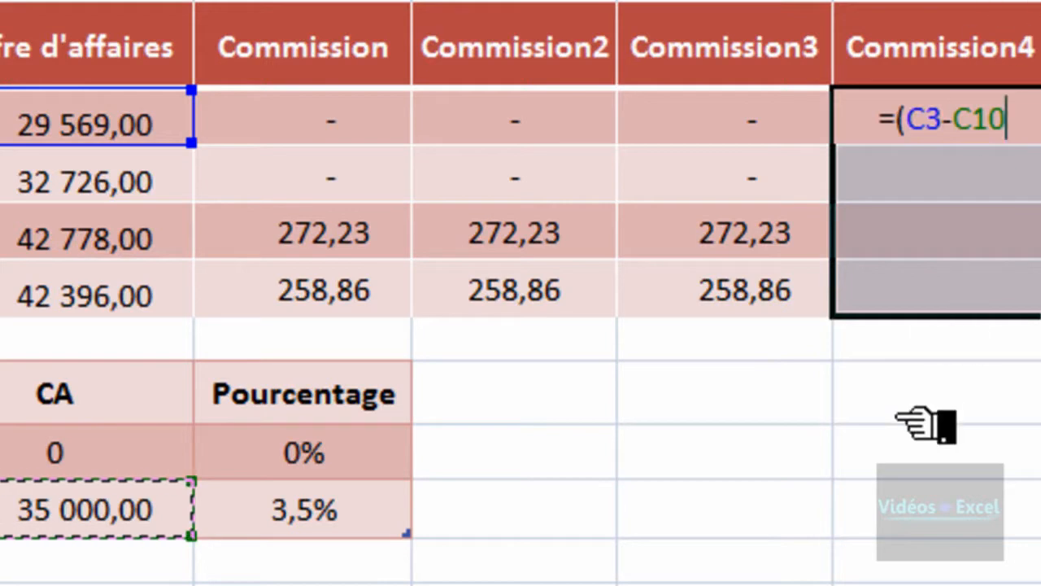
pyautogui.press('F4')
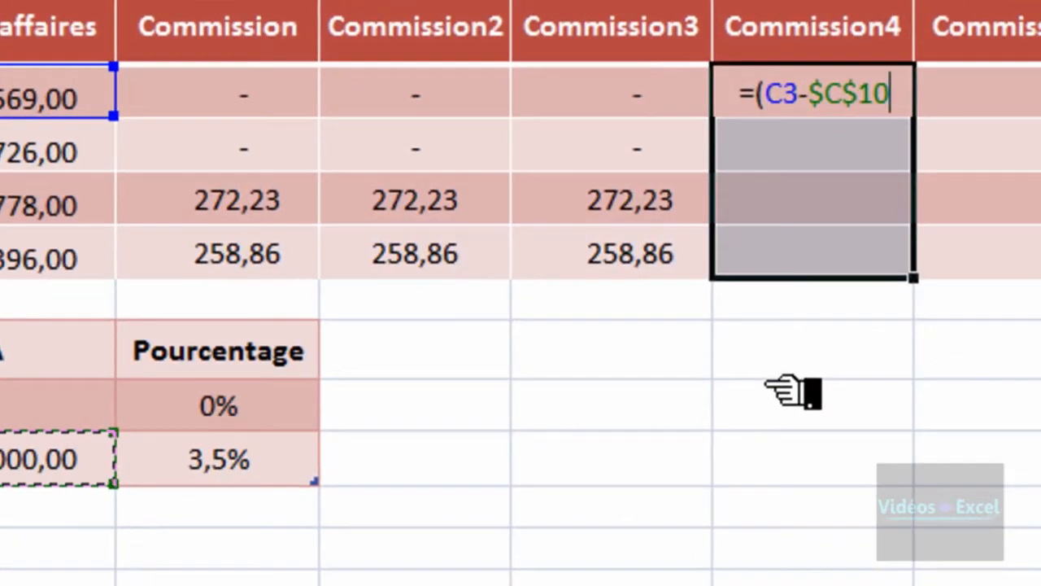
pyautogui.write(')')
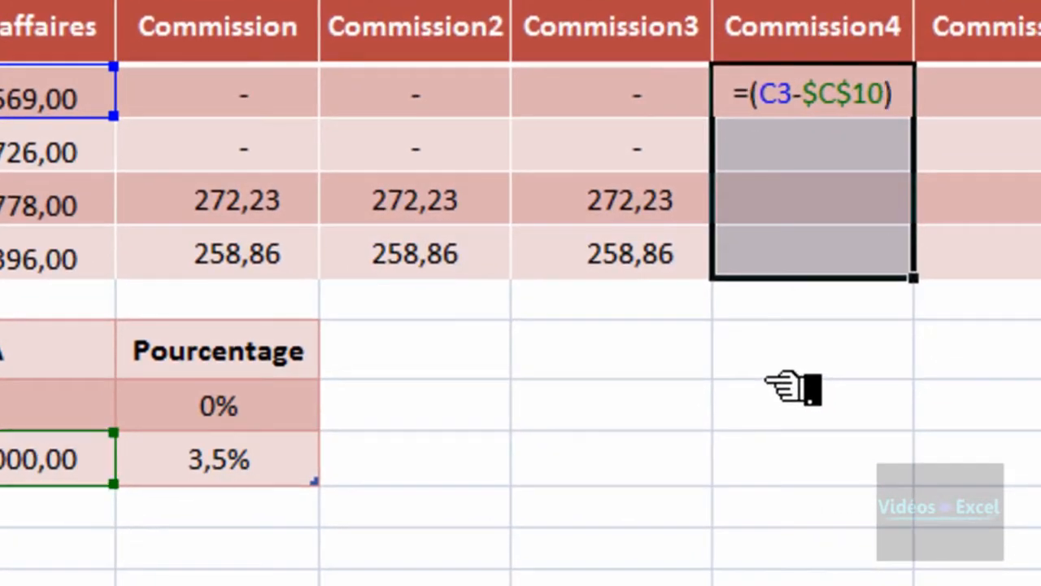
pyautogui.write('*')
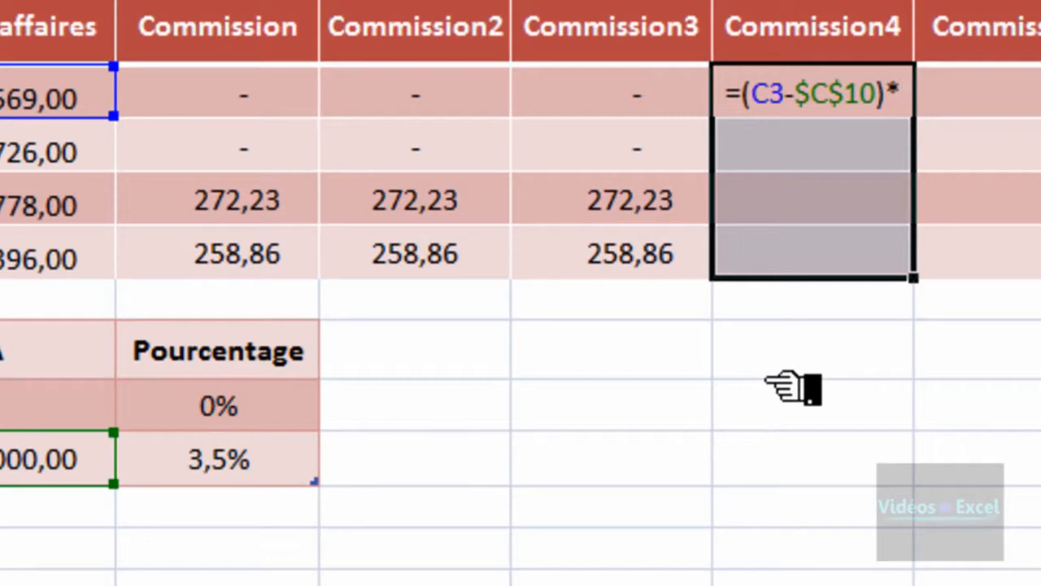
pyautogui.click(257, 470)
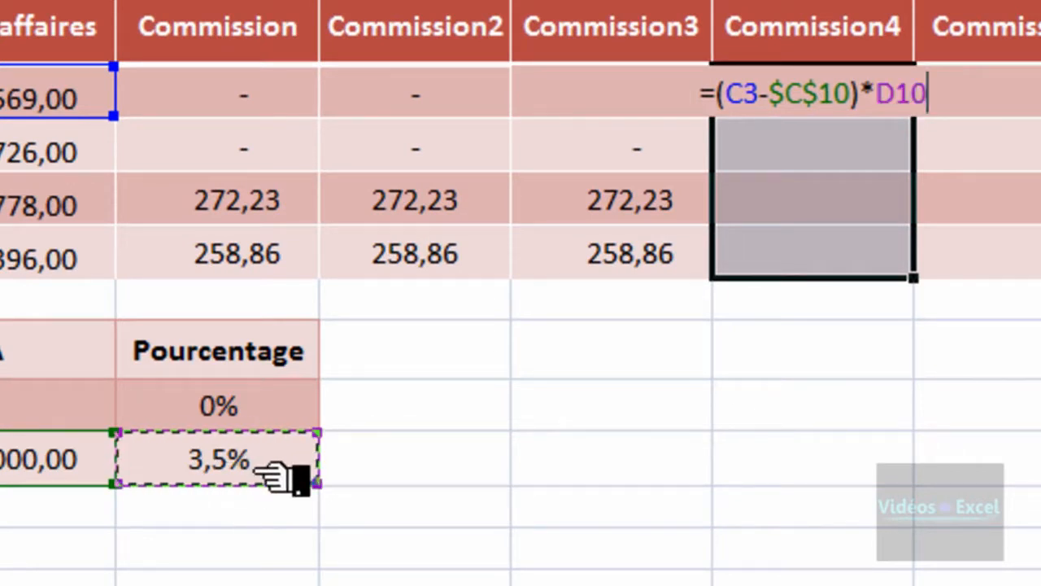
pyautogui.press('F4')
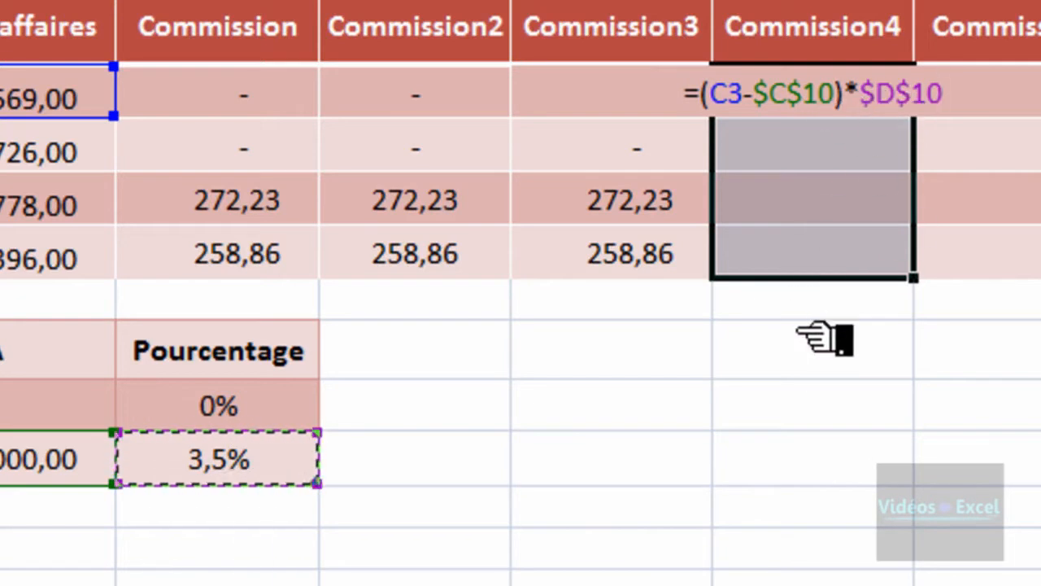
# - Extend the Commission4 formula by multiplying it by the logical test (C3>=$C$10), with the threshold reference absolute
pyautogui.write('*')
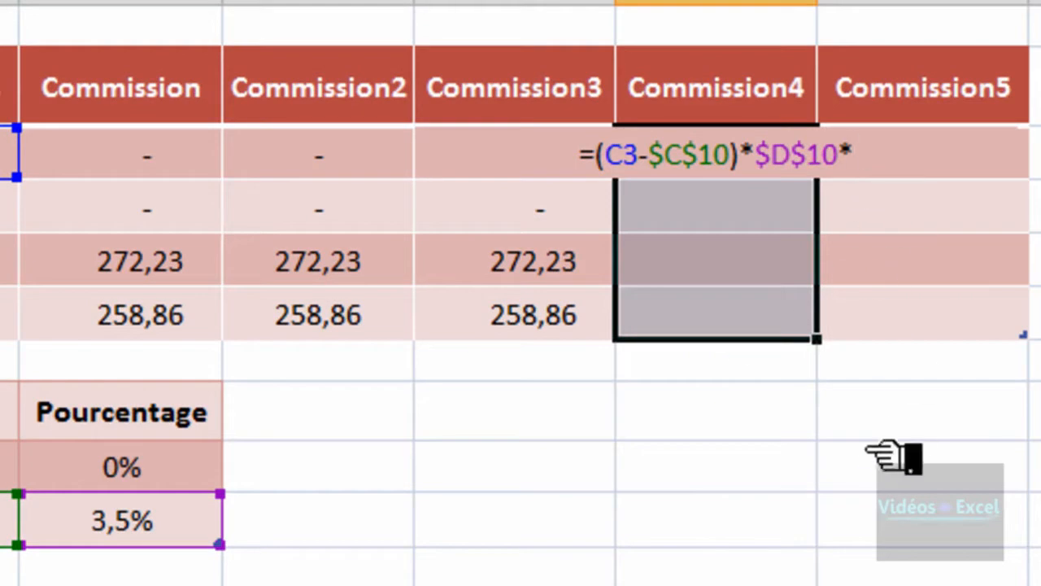
pyautogui.write('(')
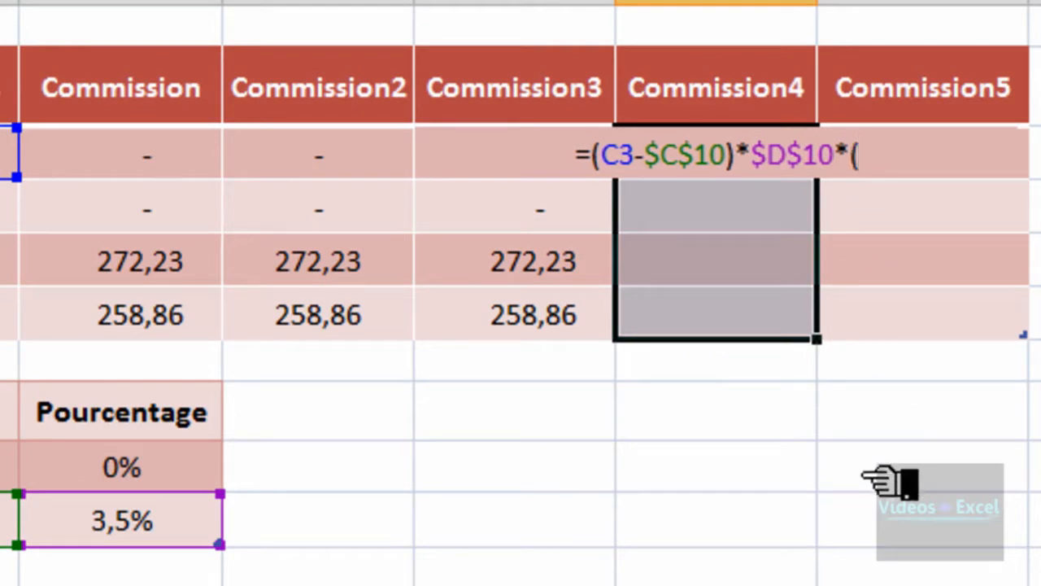
pyautogui.click(10, 152)
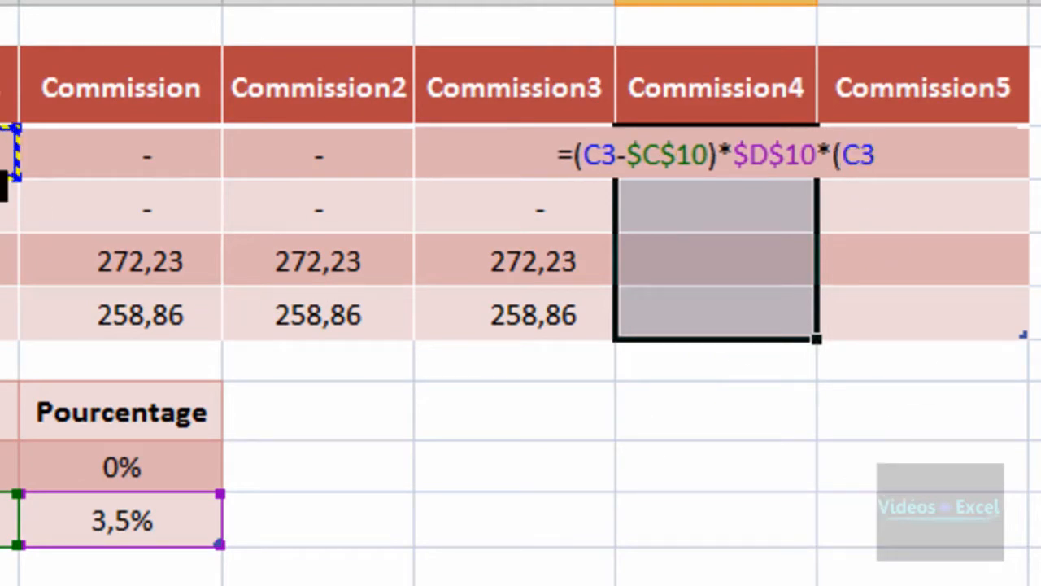
pyautogui.write('>=')
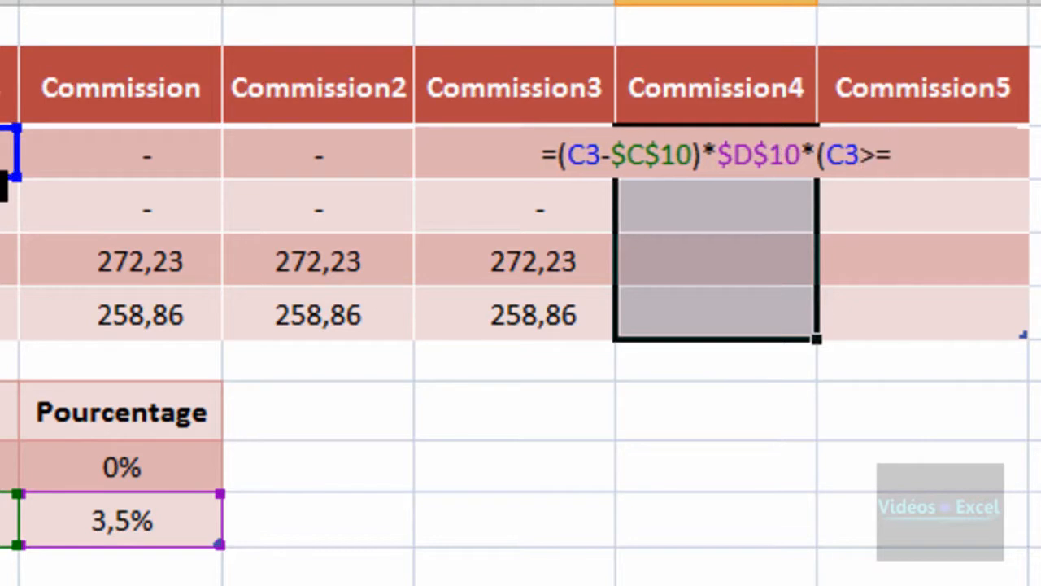
pyautogui.click(8, 519)
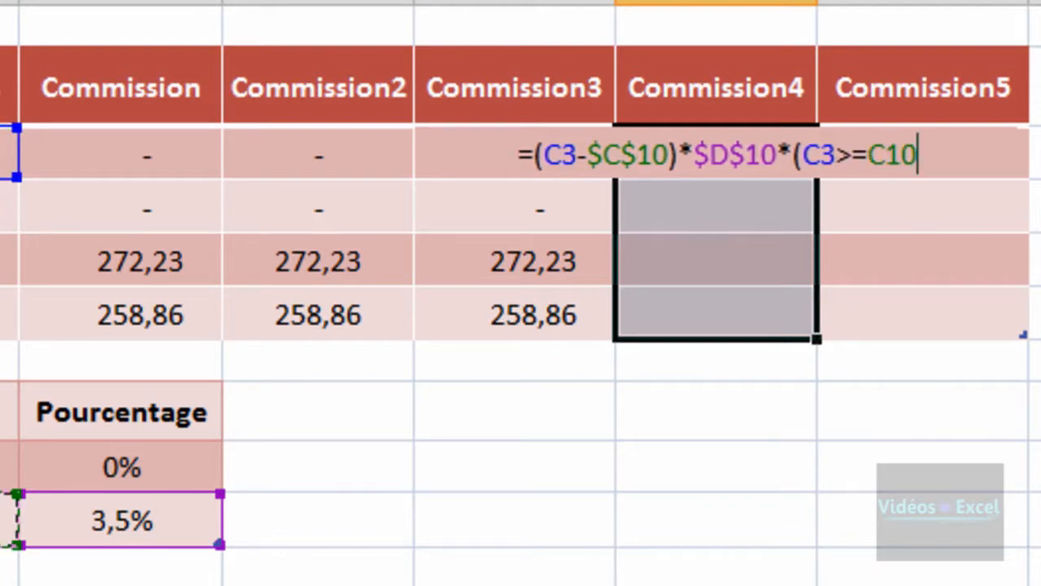
pyautogui.press('F4')
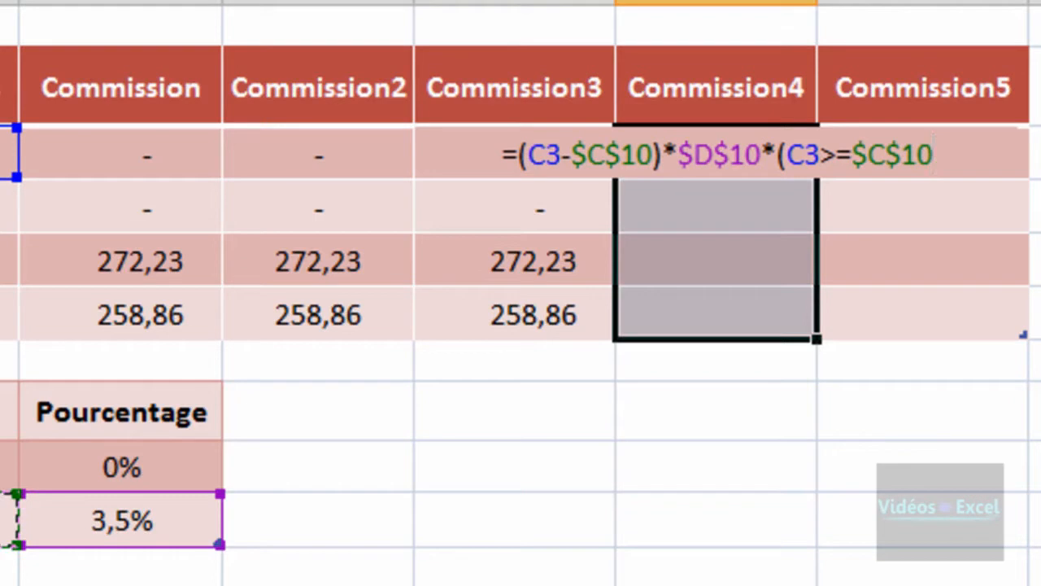
pyautogui.write(')')
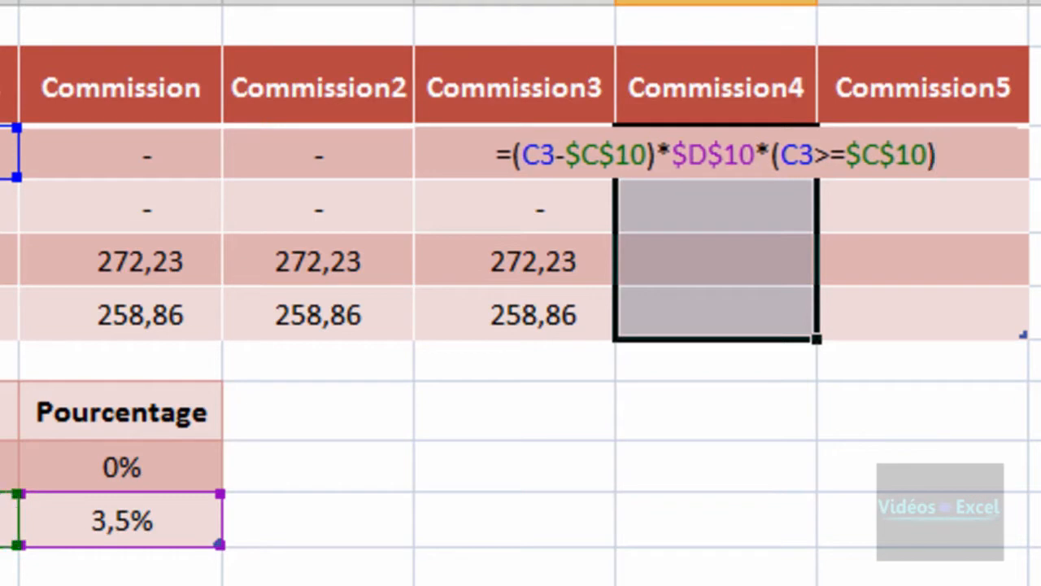
# - Evaluate the C3>=$C$10 test in place, restore the expression and enter the formula in all four selected Commission4 cells
pyautogui.moveTo(781, 160); pyautogui.dragTo(929, 159)
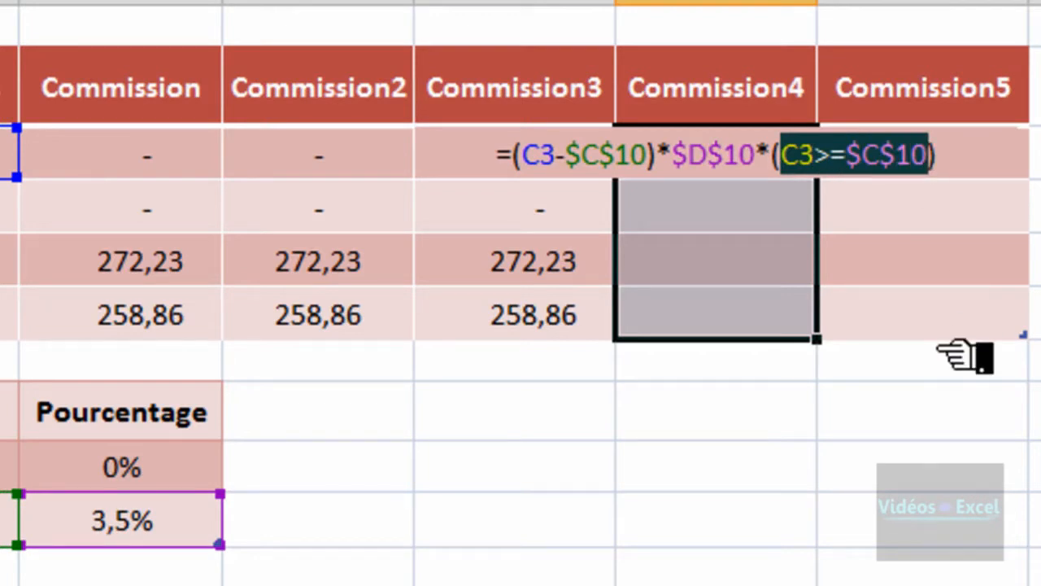
pyautogui.press('F9')
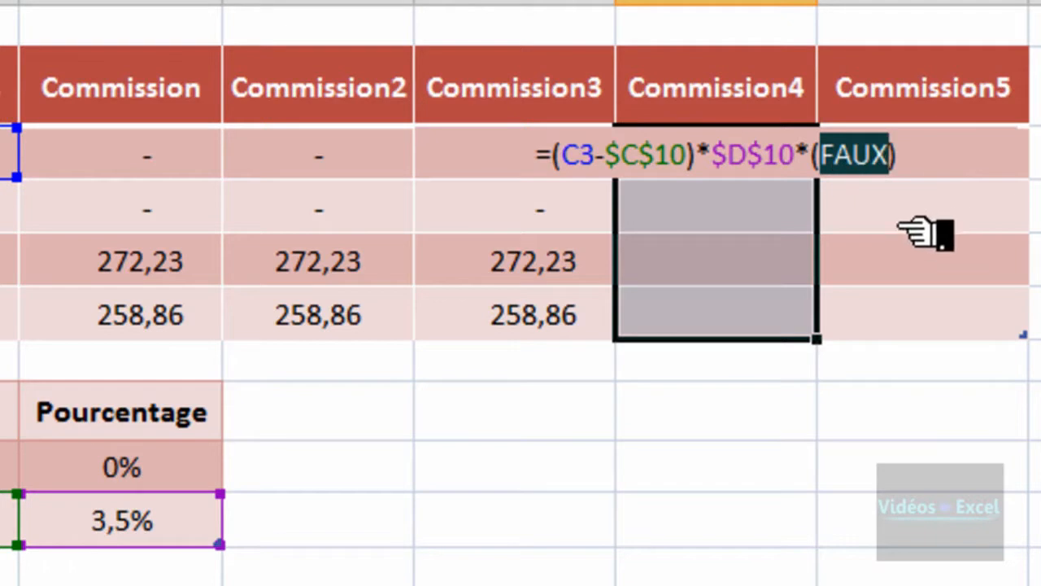
pyautogui.hotkey('ctrl', 'z')
pyautogui.hotkey('ctrl', 'Return')
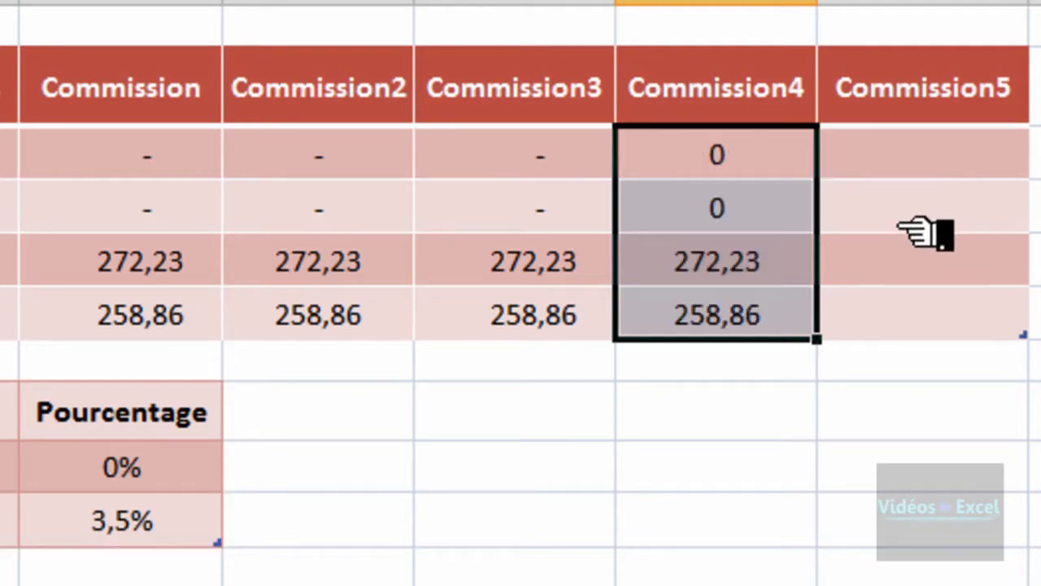
# - Check the four Commission4 results and compare the last two rows with the Commission3 values
pyautogui.click(805, 170)
pyautogui.click(800, 213)
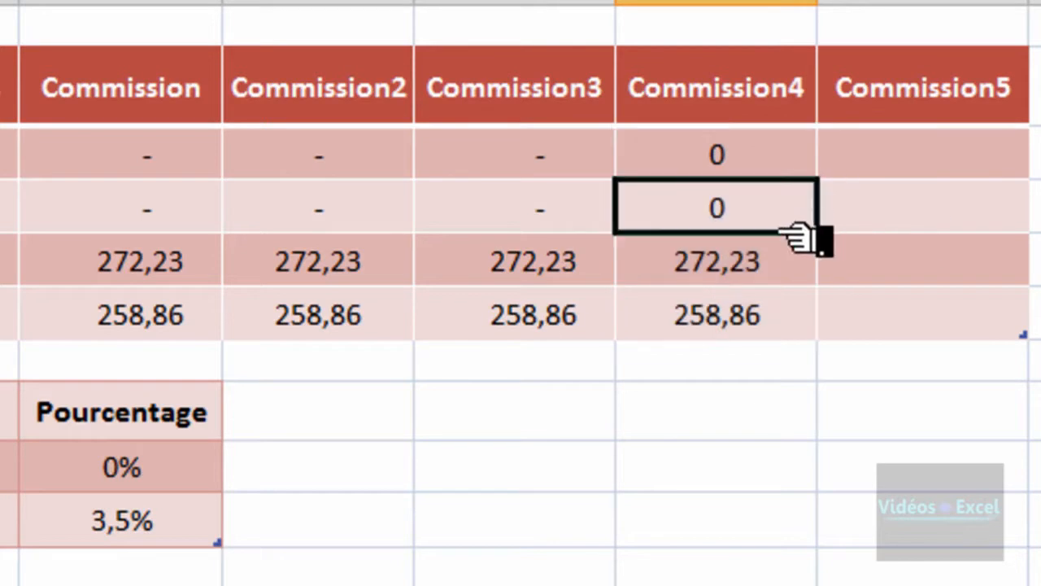
pyautogui.click(771, 273)
pyautogui.click(773, 323)
pyautogui.click(555, 322)
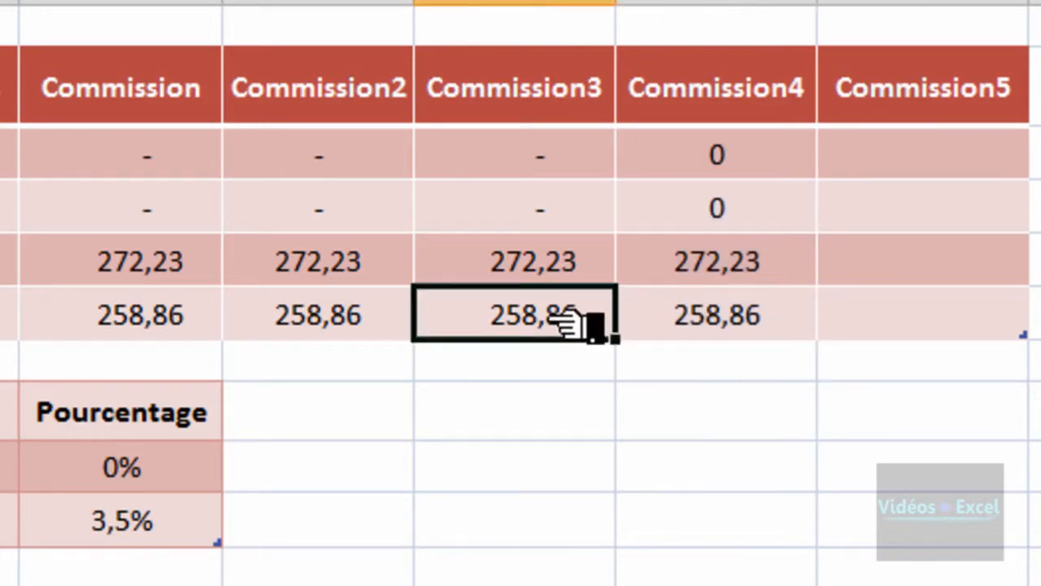
pyautogui.click(612, 268)
pyautogui.click(729, 275)
pyautogui.click(639, 319)
pyautogui.click(602, 313)
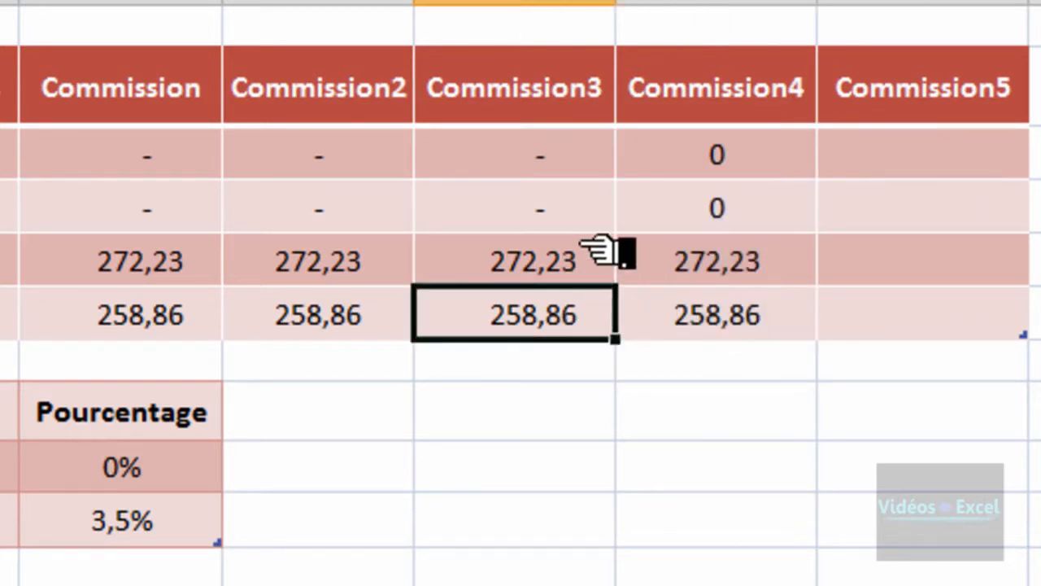
# - Evaluate the C5>=$C$10 test inside the third Commission4 formula and discard the edit
pyautogui.click(752, 274)
pyautogui.doubleClick(744, 270)
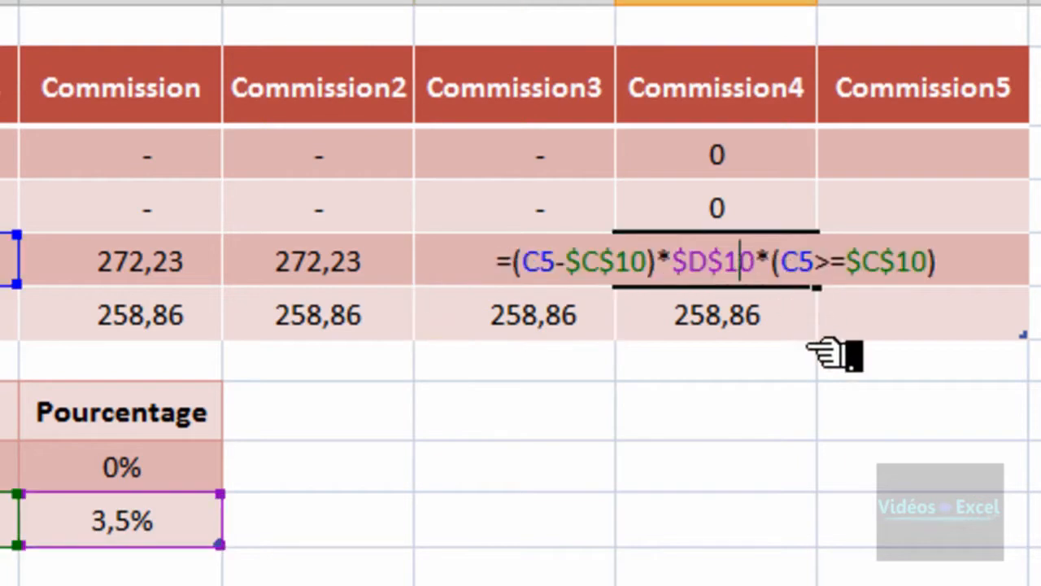
pyautogui.moveTo(782, 262); pyautogui.dragTo(907, 261)
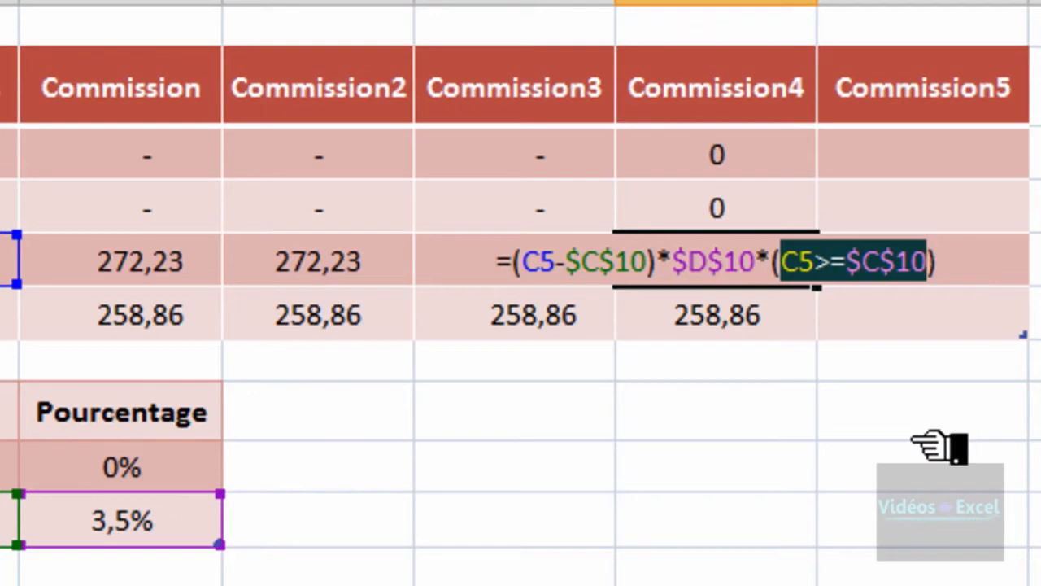
pyautogui.press('F9')
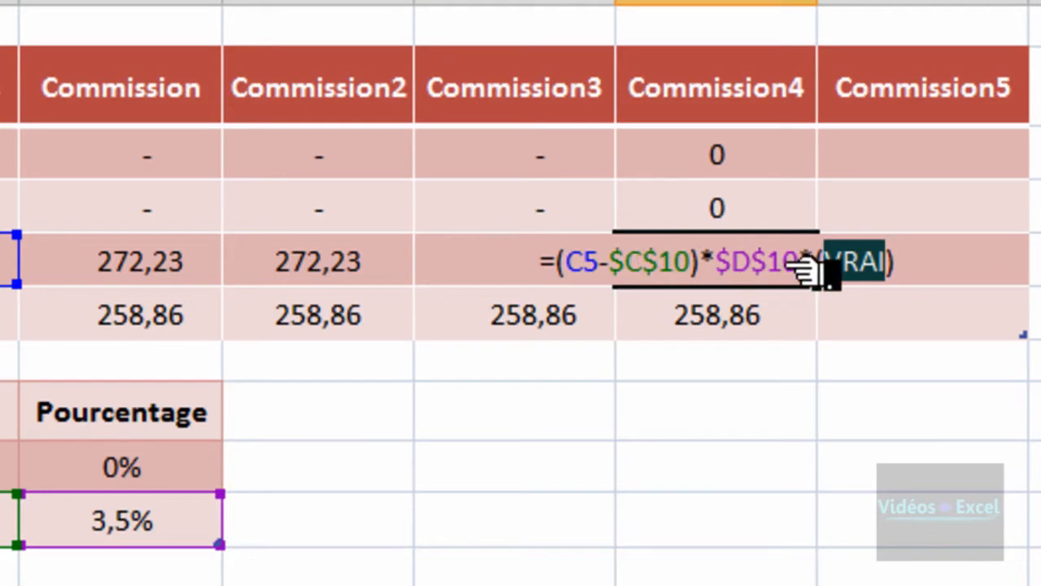
pyautogui.press('Escape')
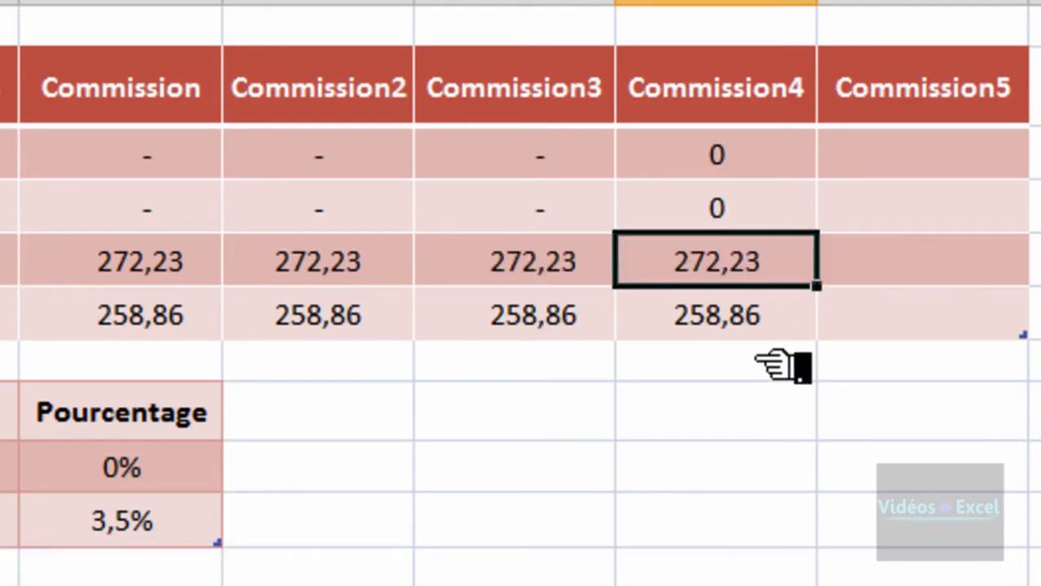
# - Reopen the third Commission4 formula for review, close it without changes and select the second Commission5 cell
pyautogui.doubleClick(756, 271)
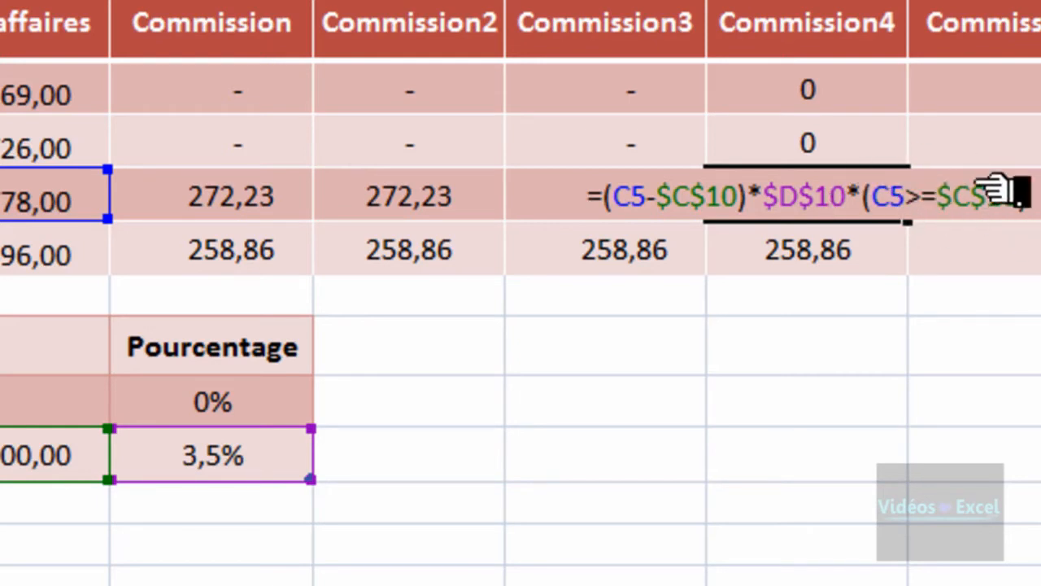
pyautogui.hotkey('ctrl', 'Return')
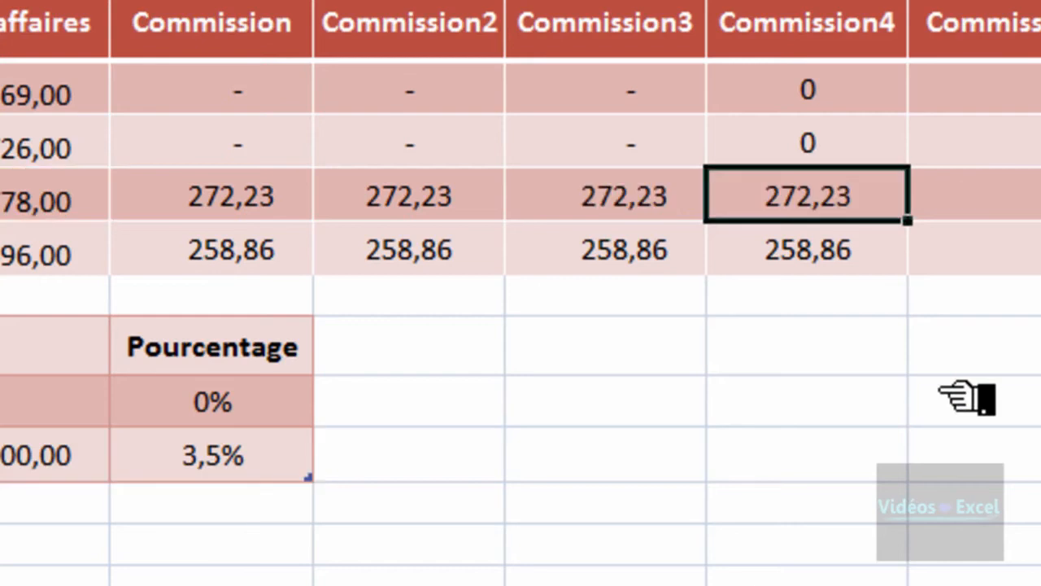
pyautogui.click(992, 166)
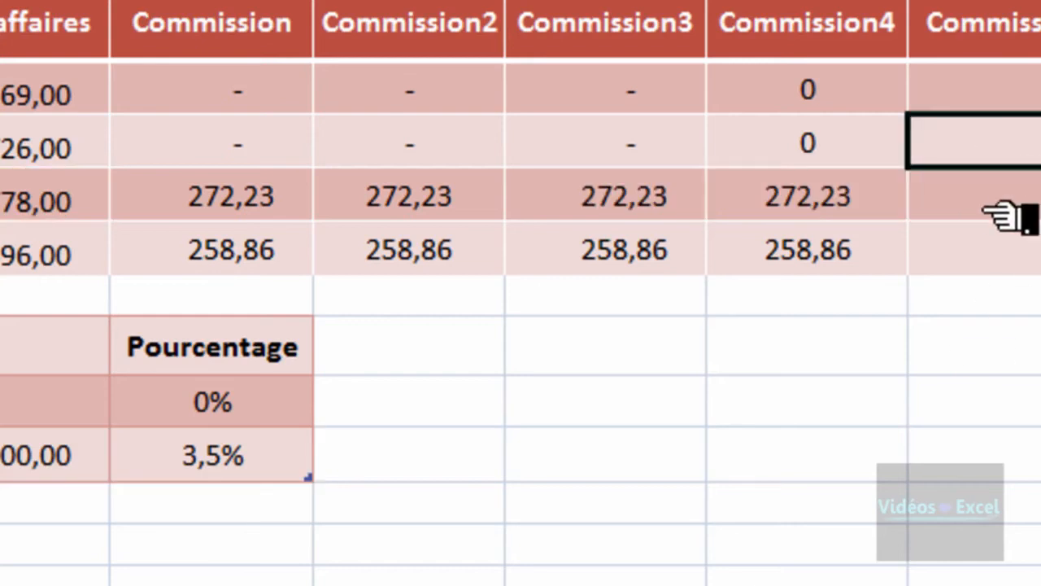